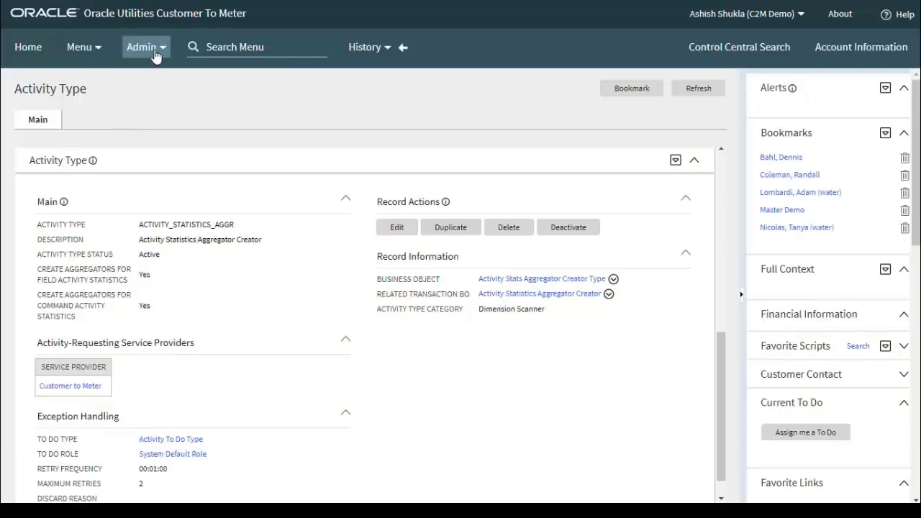
Open the Measuring Component Type query and search for types whose description matches %aggregator%.
click(153, 52)
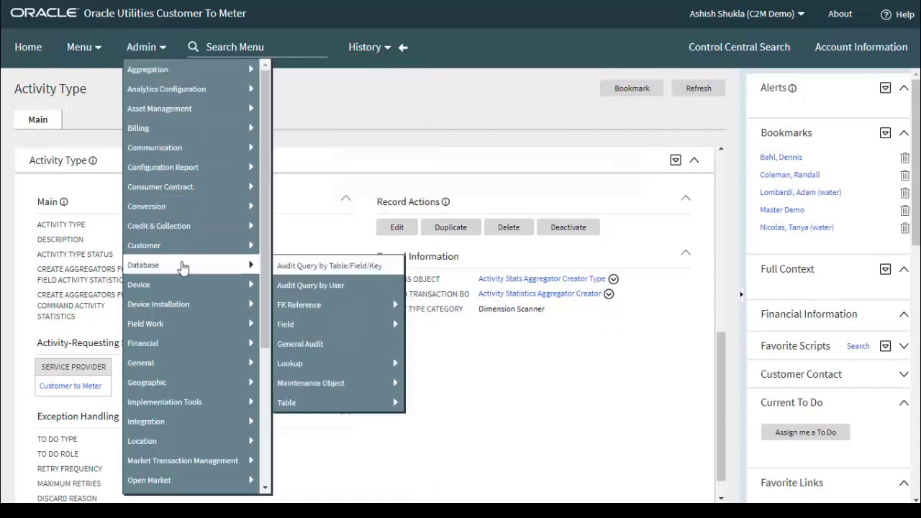
mouse_move(179, 290)
mouse_move(356, 382)
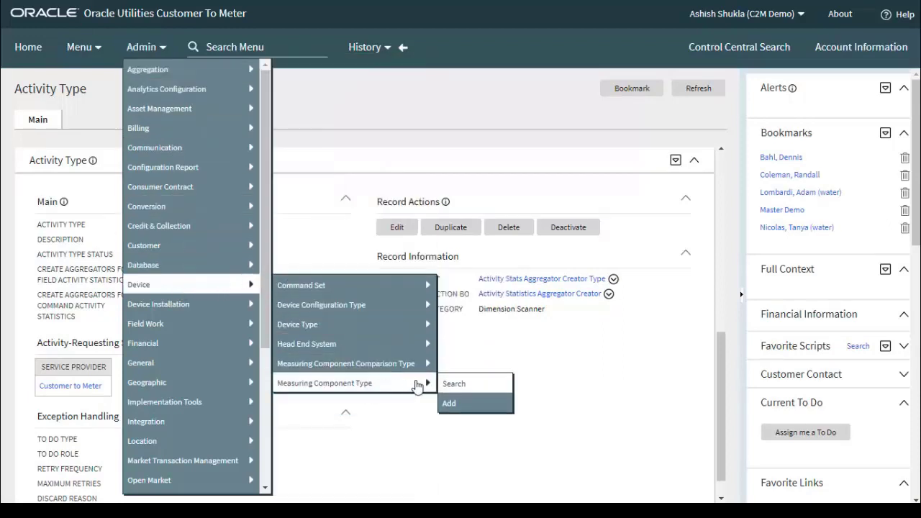
click(455, 384)
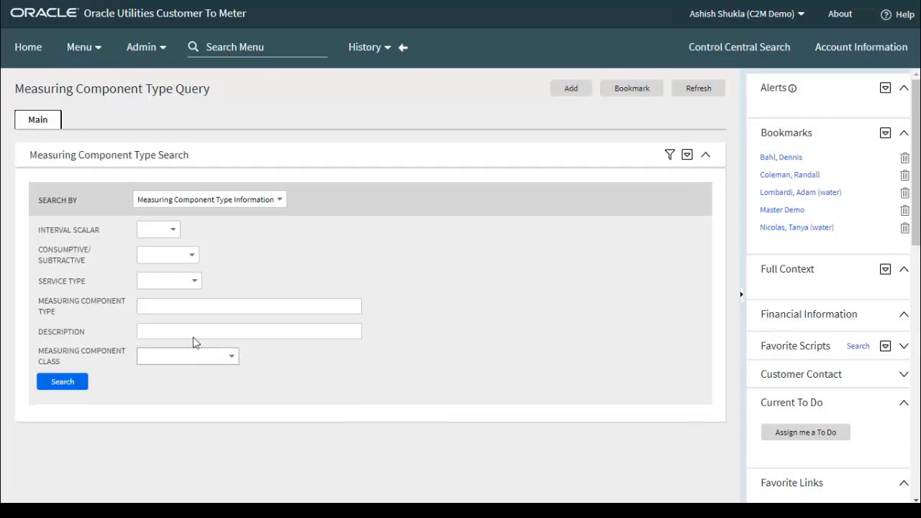
text(%aggregator%)
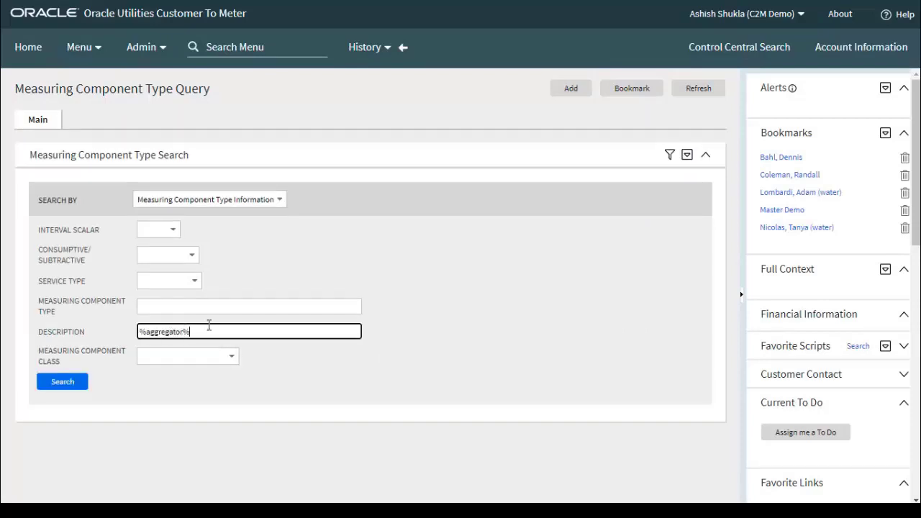
key(Return)
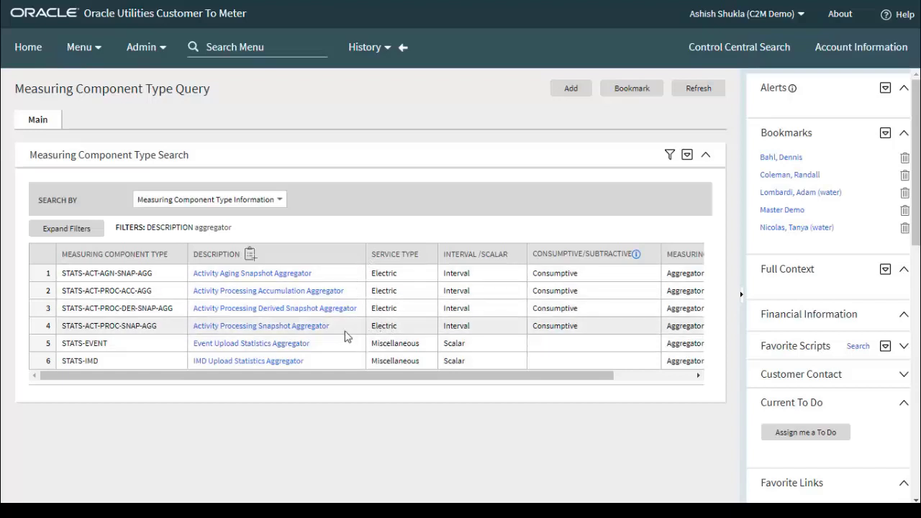
Review the Activity Aging Snapshot Aggregator's main details, value identifiers and aggregation settings, and return to the query results.
click(261, 275)
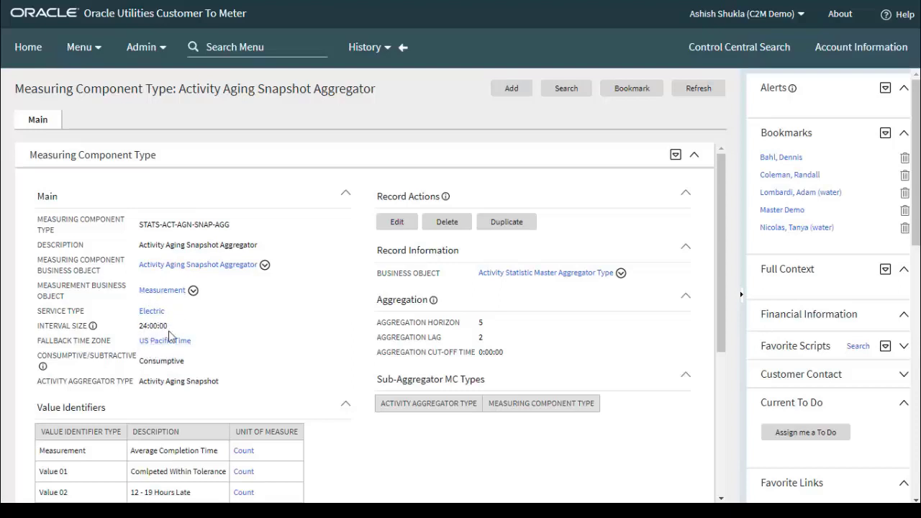
scroll(180, 340, down, 1)
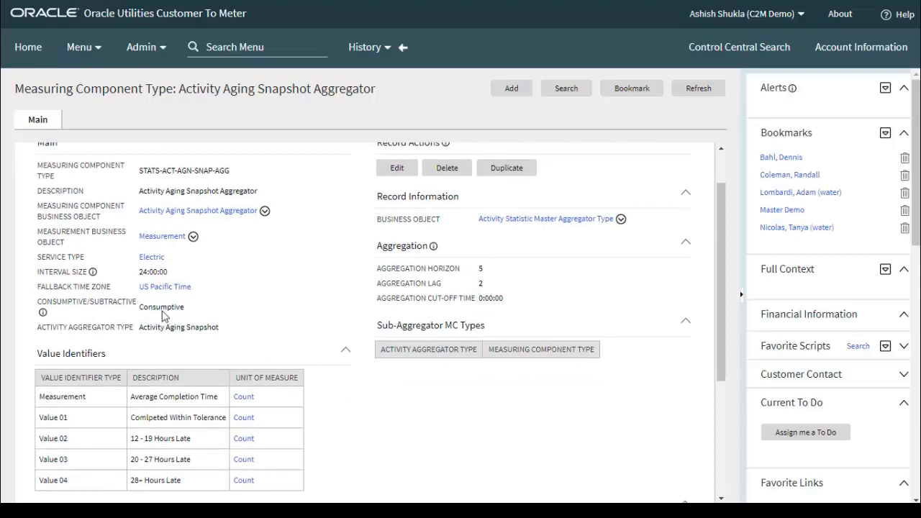
scroll(207, 330, down, 1)
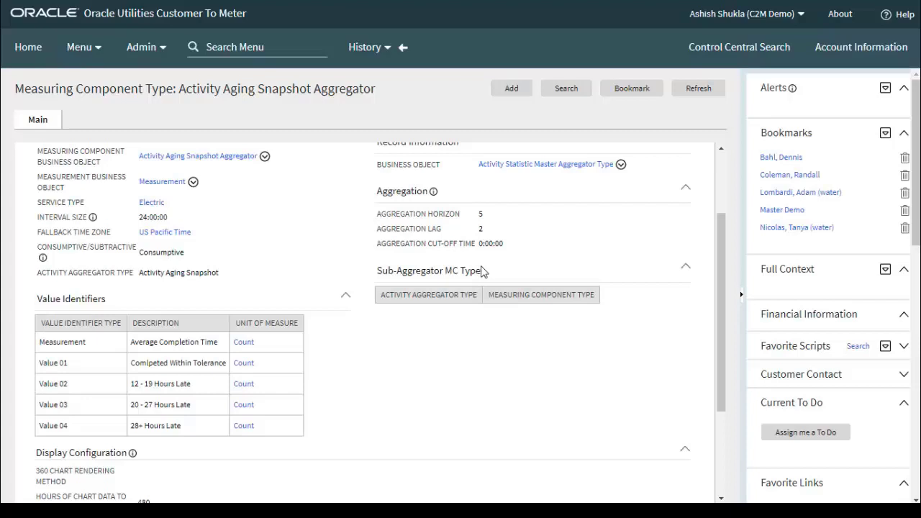
scroll(358, 281, up, 3)
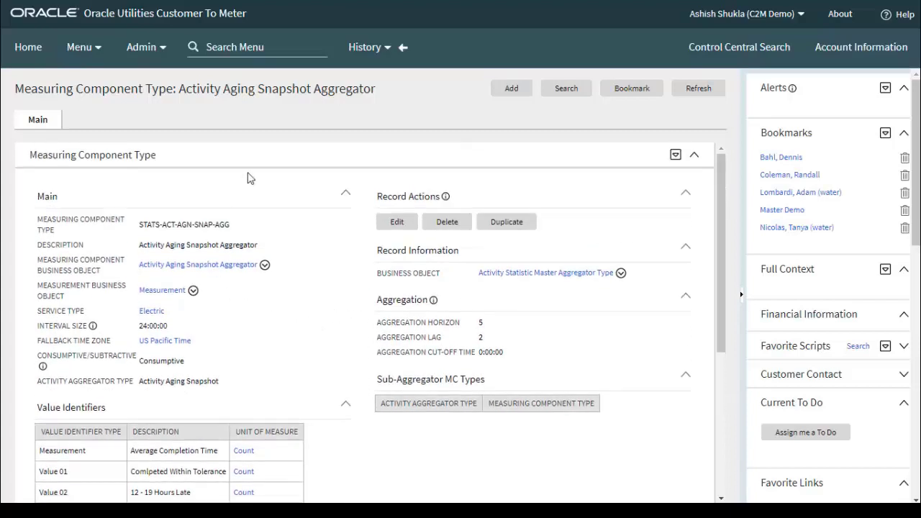
click(403, 48)
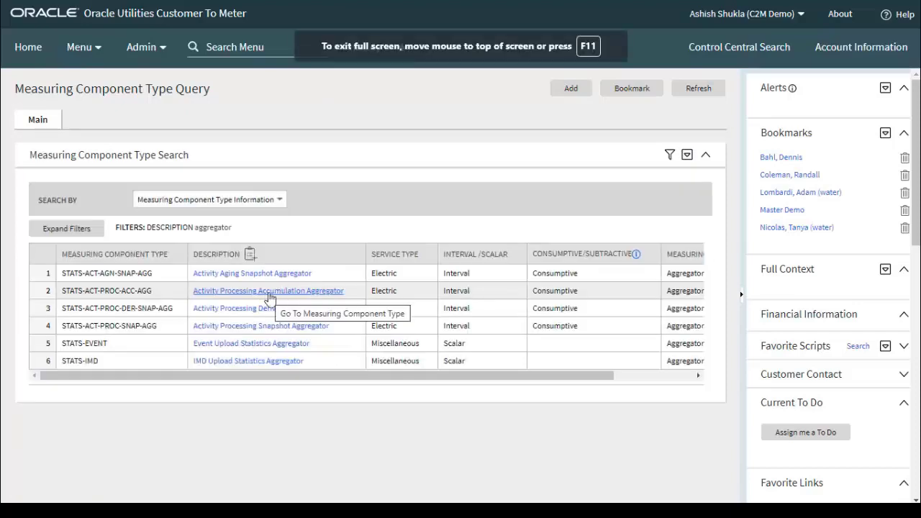
Examine the Activity Processing Accumulation Aggregator's record information, value identifiers, display configuration and sub-aggregator types, and return to the query results.
click(300, 291)
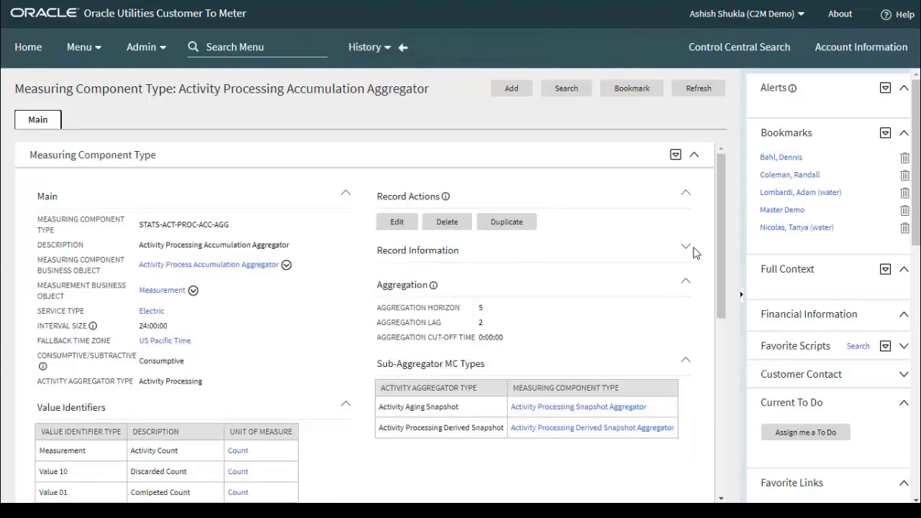
click(685, 250)
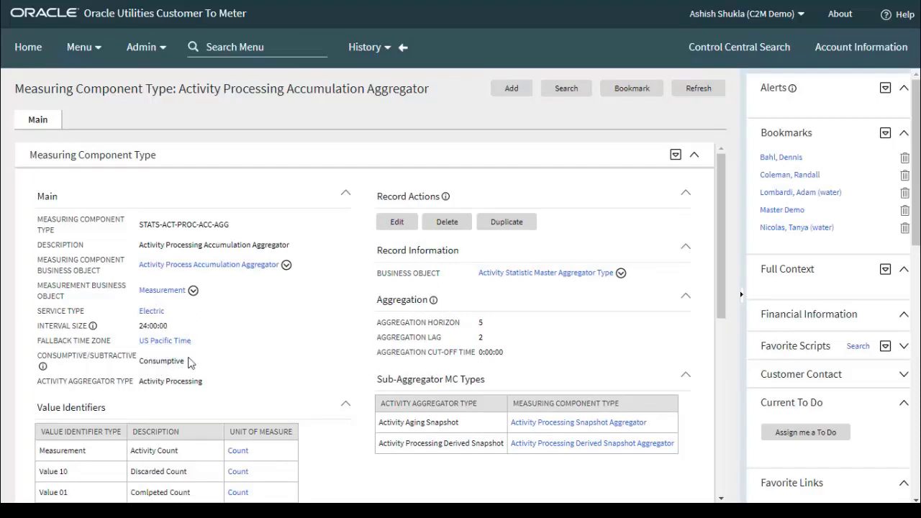
scroll(189, 368, down, 2)
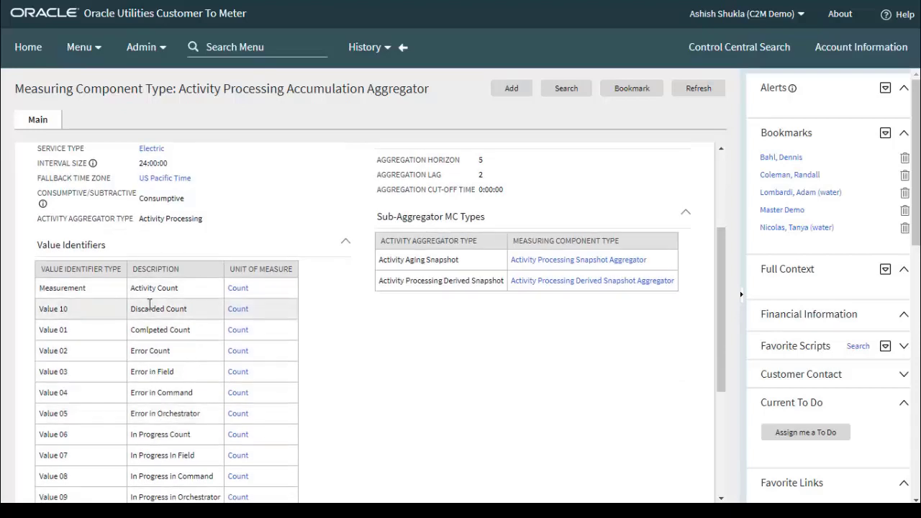
scroll(211, 398, down, 1)
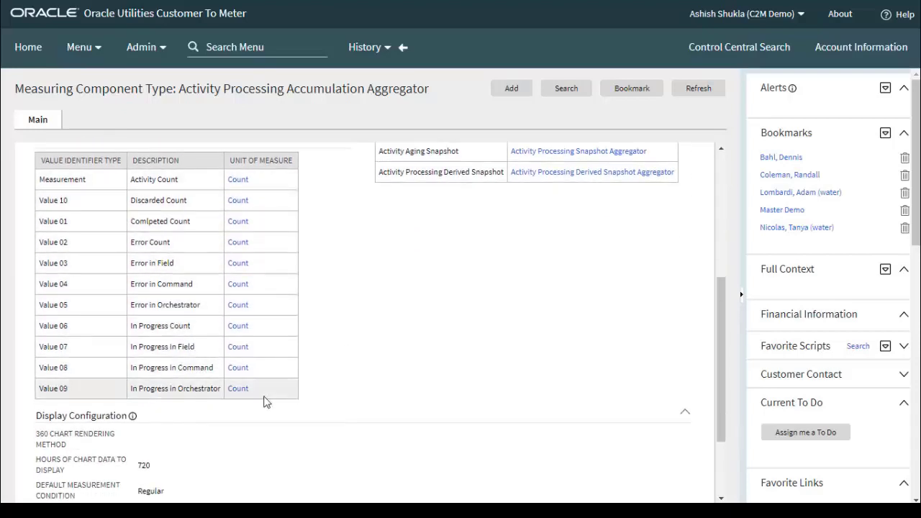
scroll(147, 423, down, 1)
scroll(194, 373, down, 1)
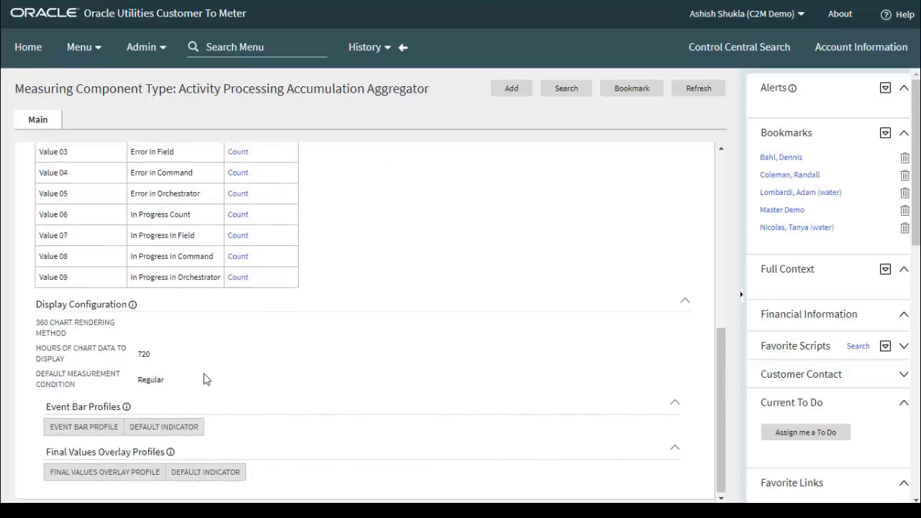
scroll(502, 323, up, 2)
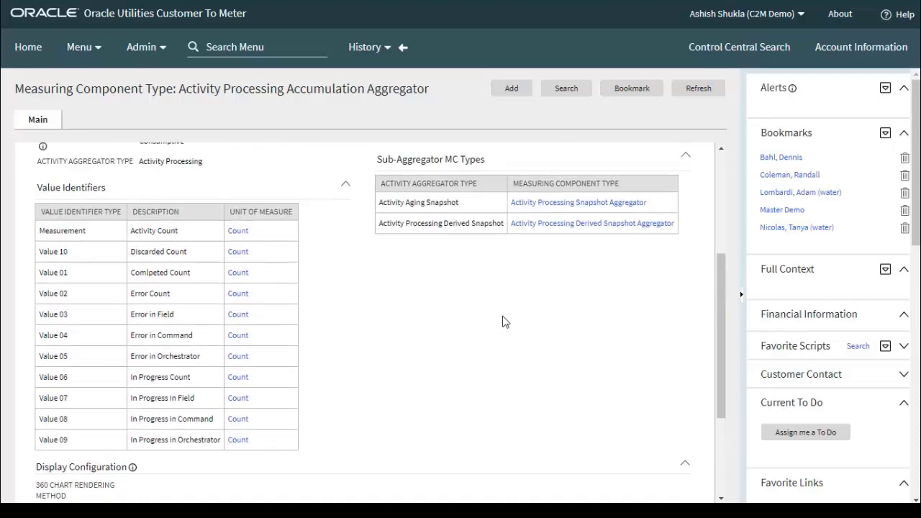
scroll(507, 333, up, 2)
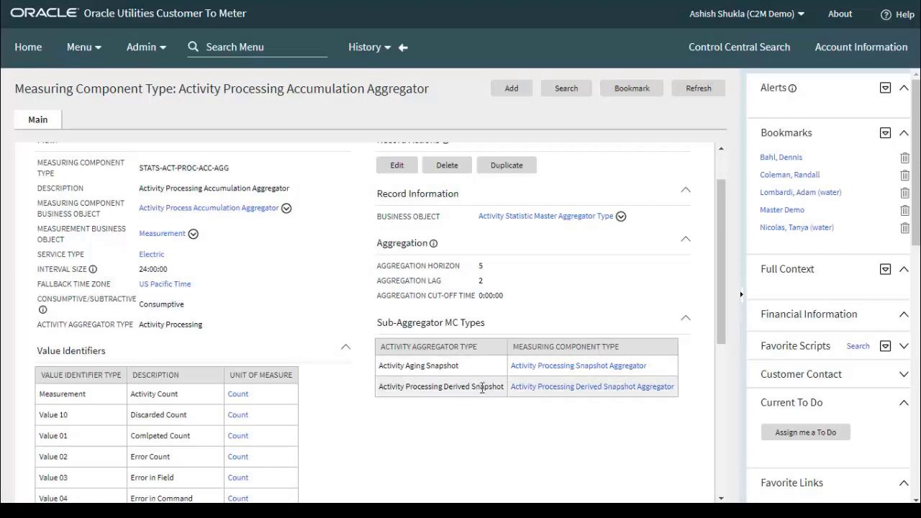
click(403, 47)
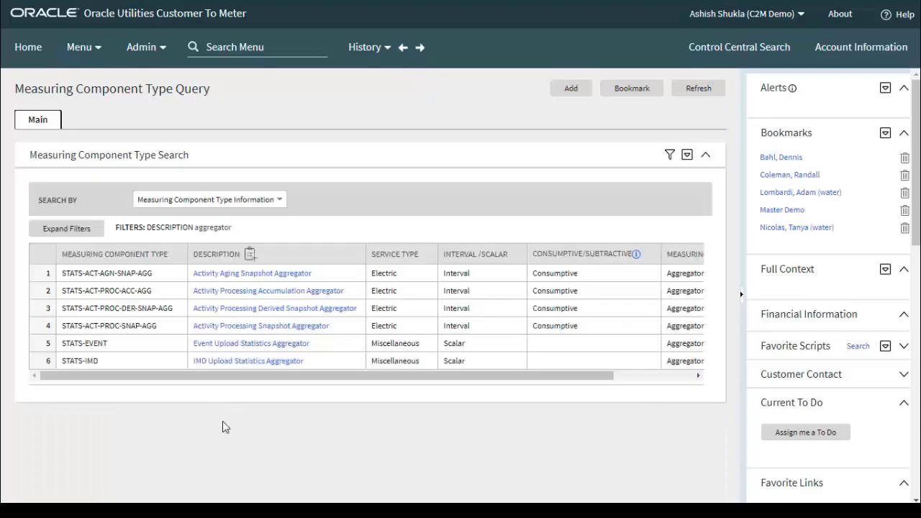
Examine the Activity Processing Derived Snapshot Aggregator's record information, value identifiers, display configuration and aggregation settings, and return to the query results.
click(248, 308)
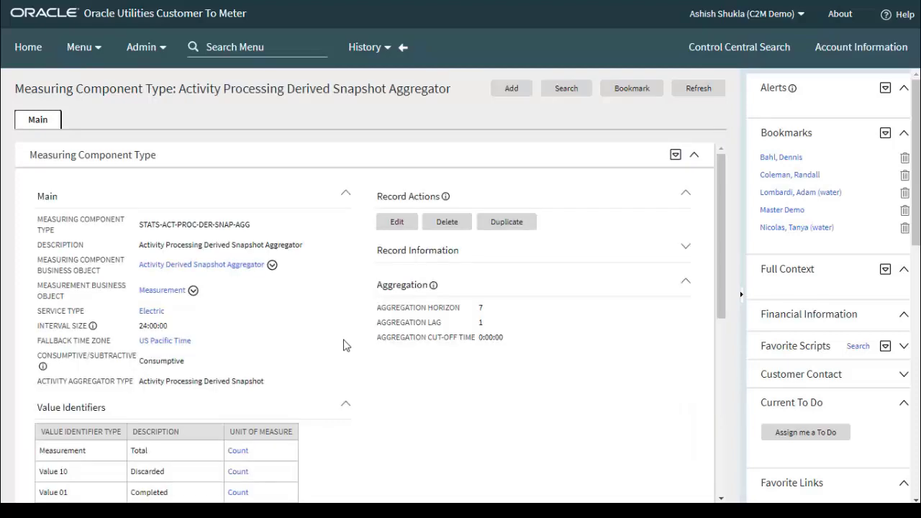
click(687, 246)
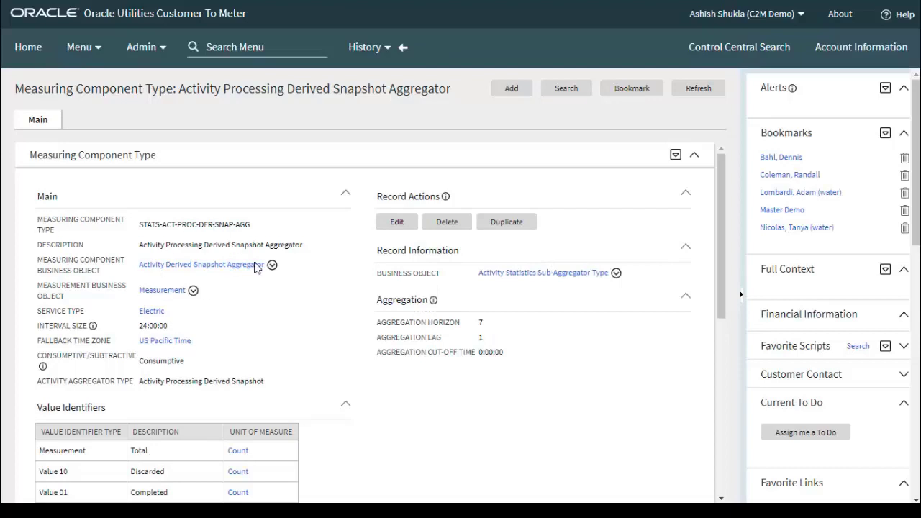
scroll(255, 266, down, 1)
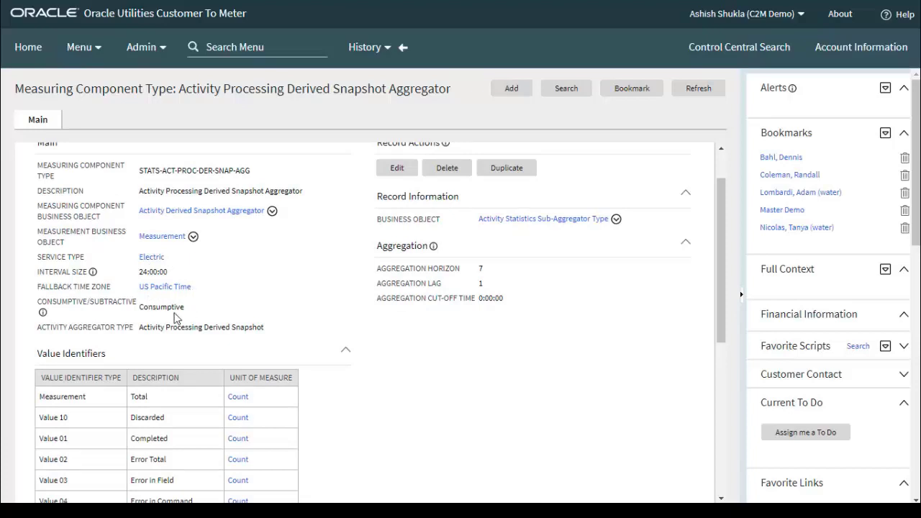
scroll(174, 318, down, 5)
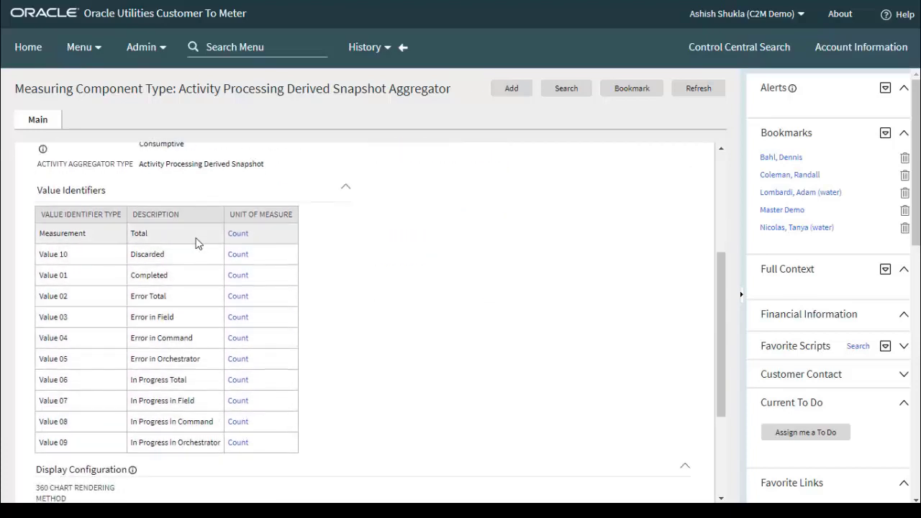
scroll(363, 372, down, 5)
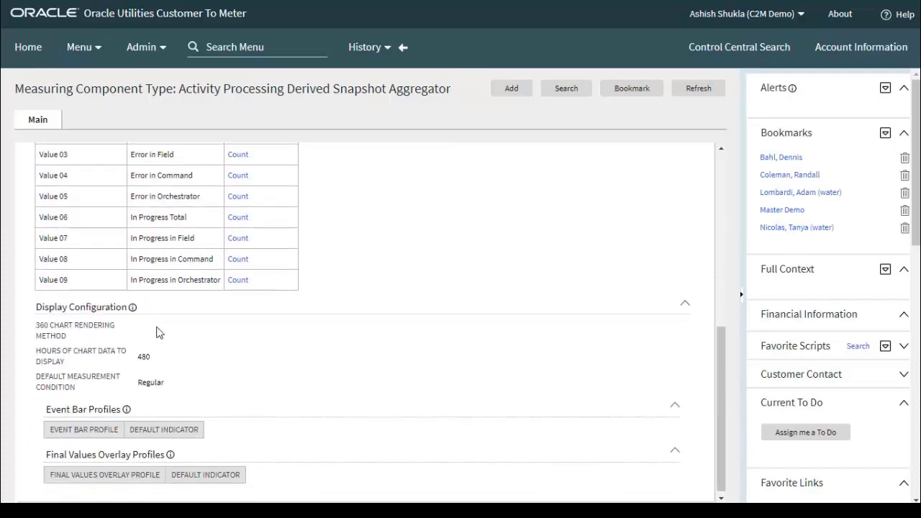
scroll(295, 394, down, 1)
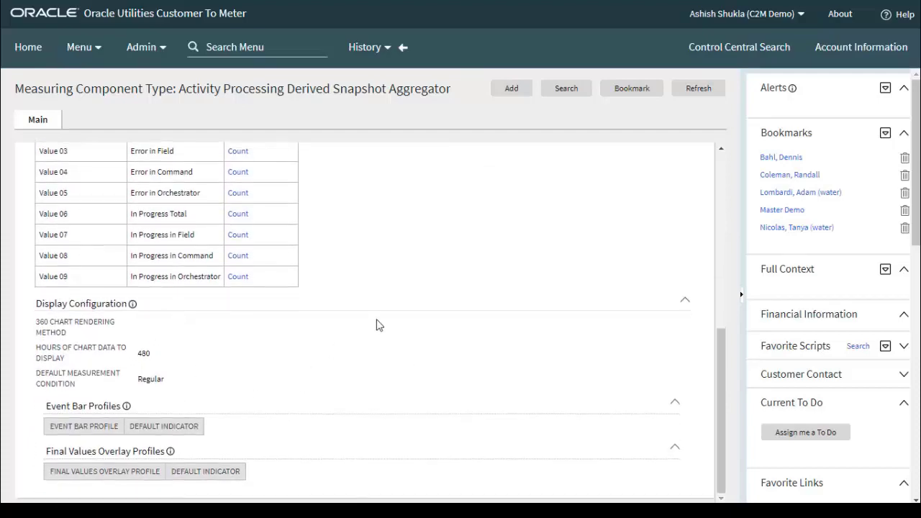
scroll(539, 273, up, 5)
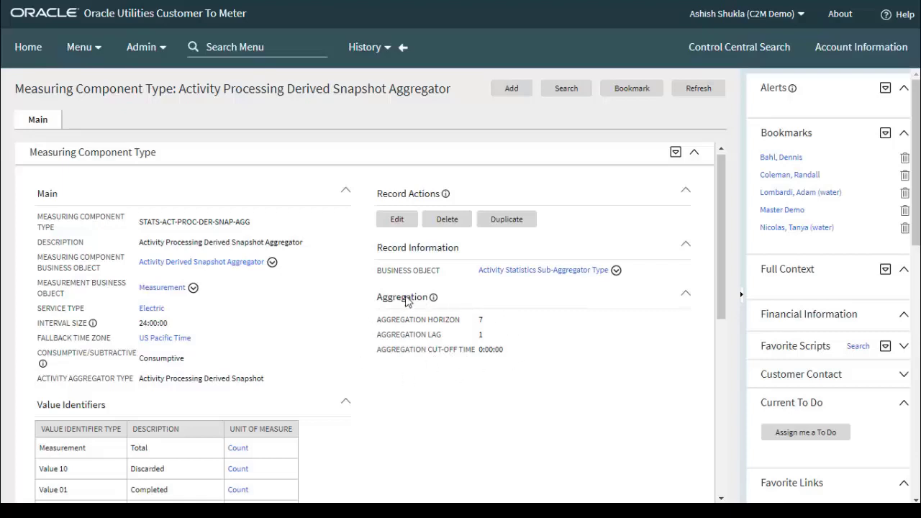
click(404, 47)
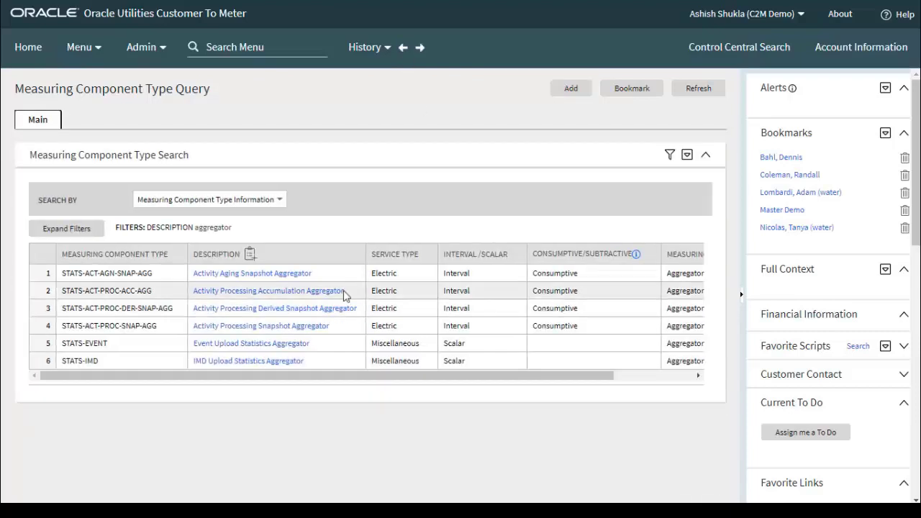
Examine the Activity Processing Snapshot Aggregator's record information, value identifiers and display configuration, and return to the query results.
click(266, 326)
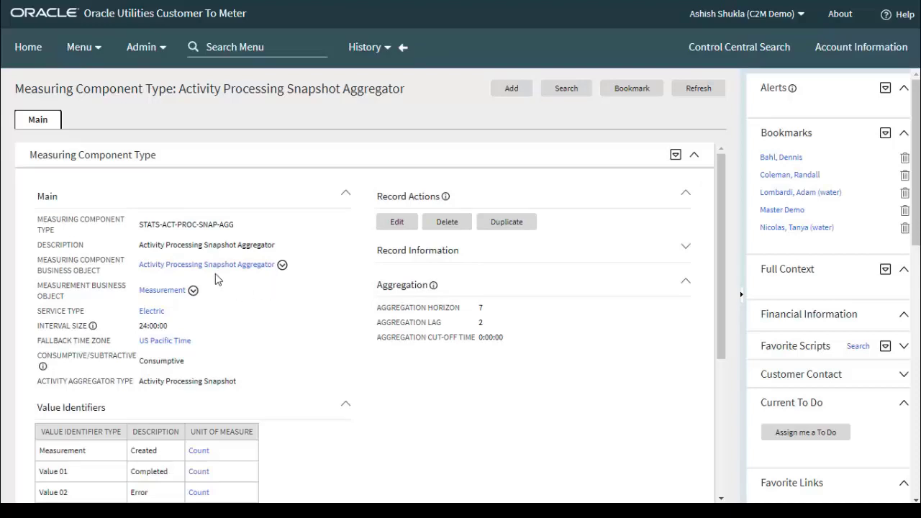
click(685, 248)
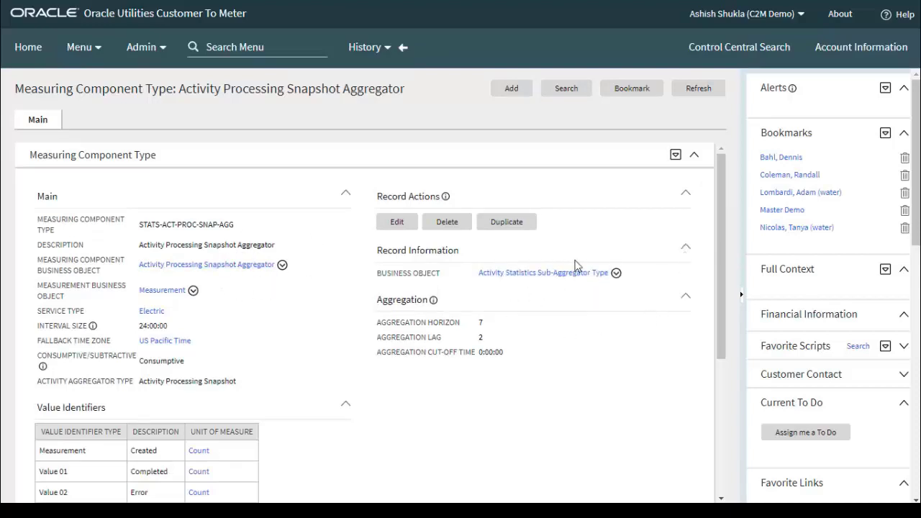
scroll(218, 351, down, 3)
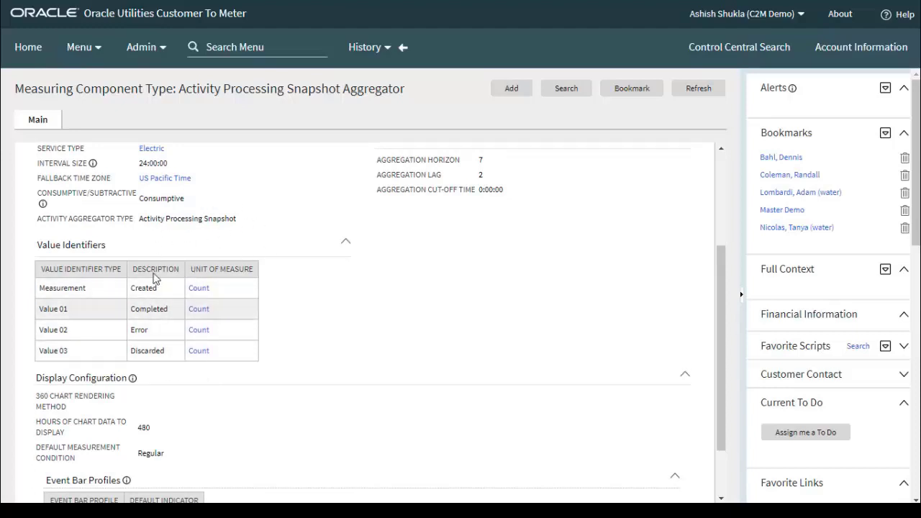
scroll(244, 403, down, 1)
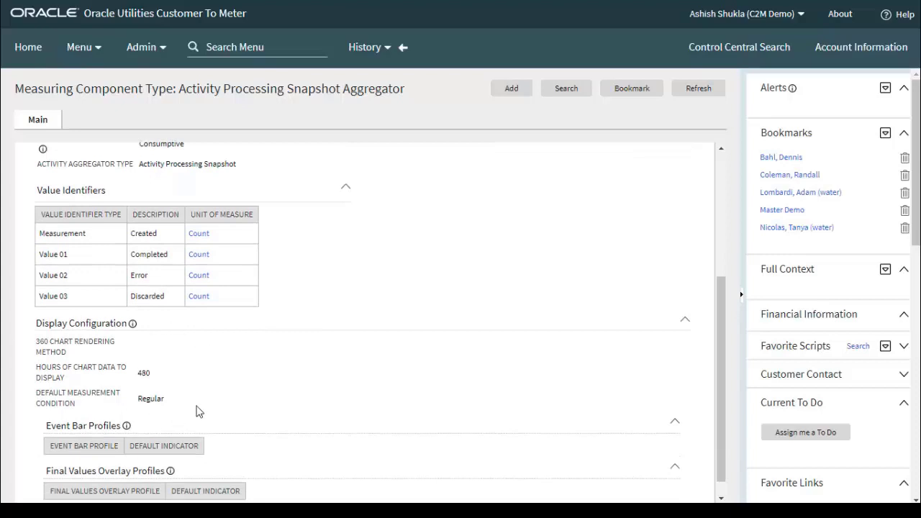
scroll(282, 403, down, 1)
scroll(338, 392, up, 1)
scroll(402, 373, up, 4)
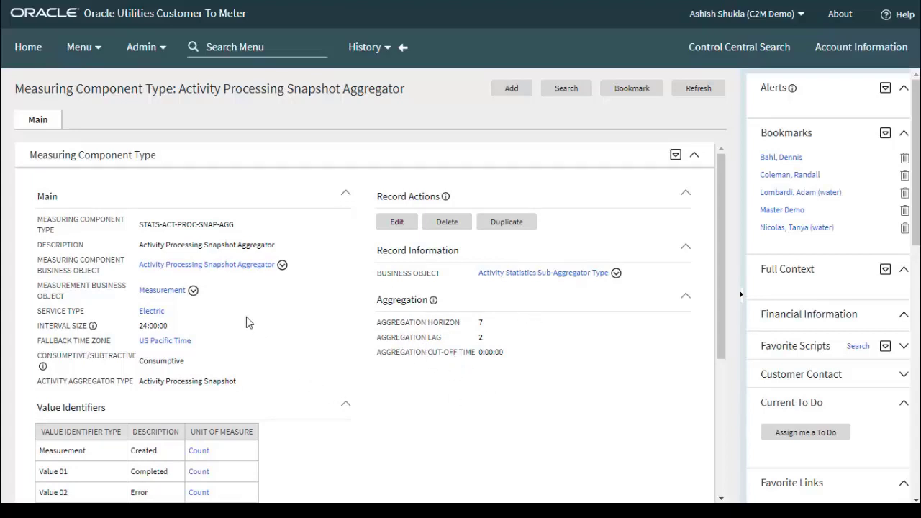
click(402, 48)
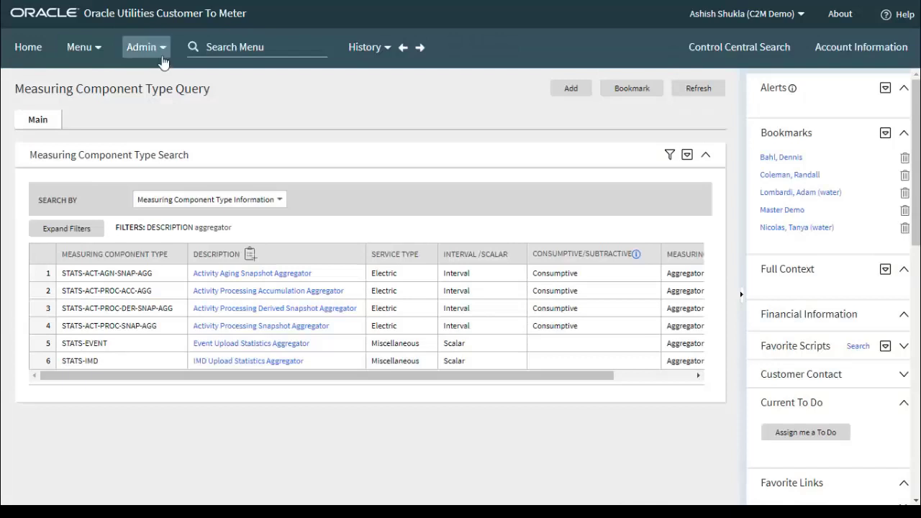
Open the Master Configuration page from the general administration options.
click(144, 47)
mouse_move(189, 363)
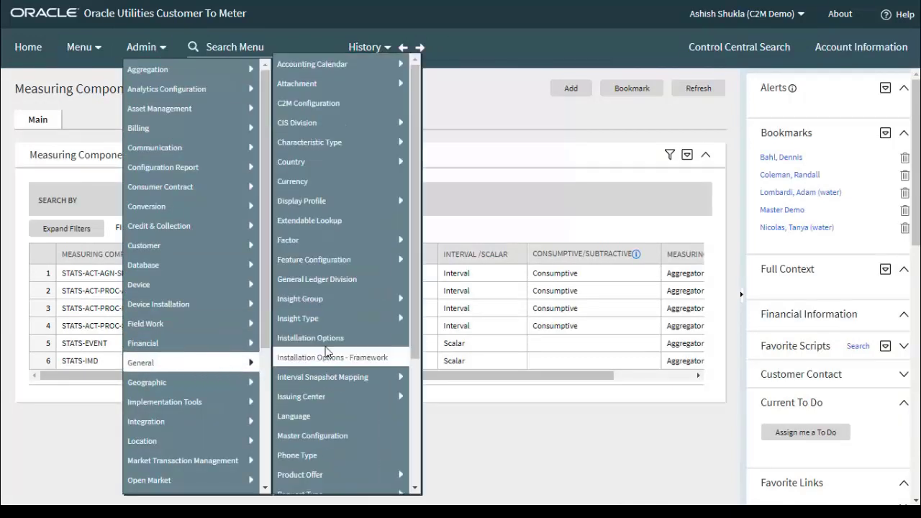
mouse_move(349, 382)
scroll(350, 383, down, 4)
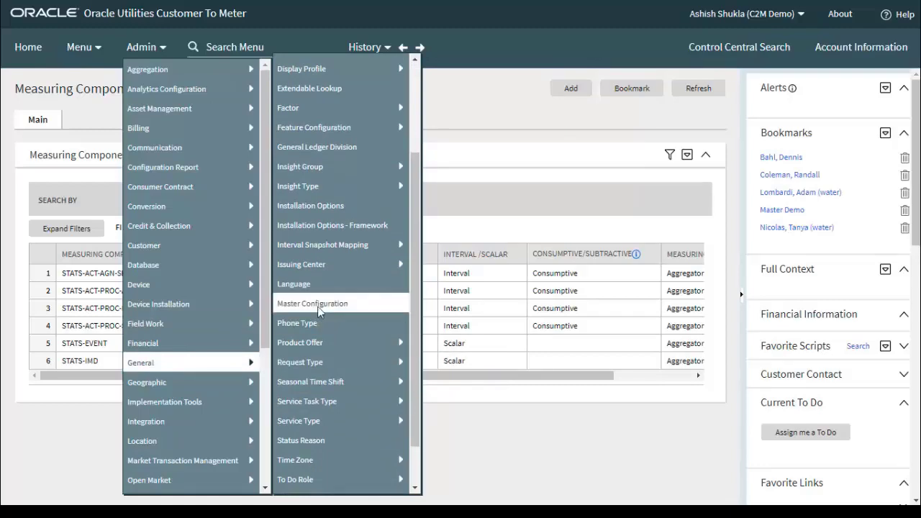
click(321, 305)
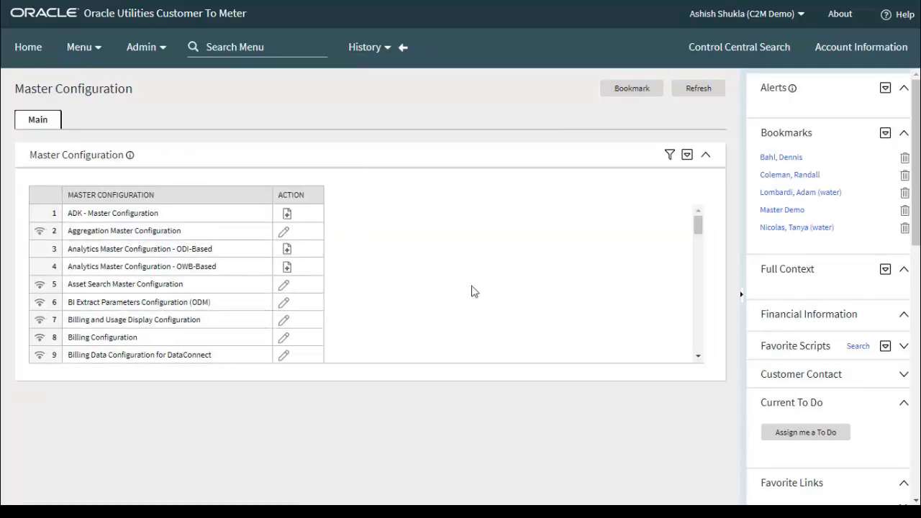
Open the Service Order Management Master Configuration and examine its main, appointment handling, service restriction, completion event exception and FA cancelability settings.
drag(698, 228, 719, 356)
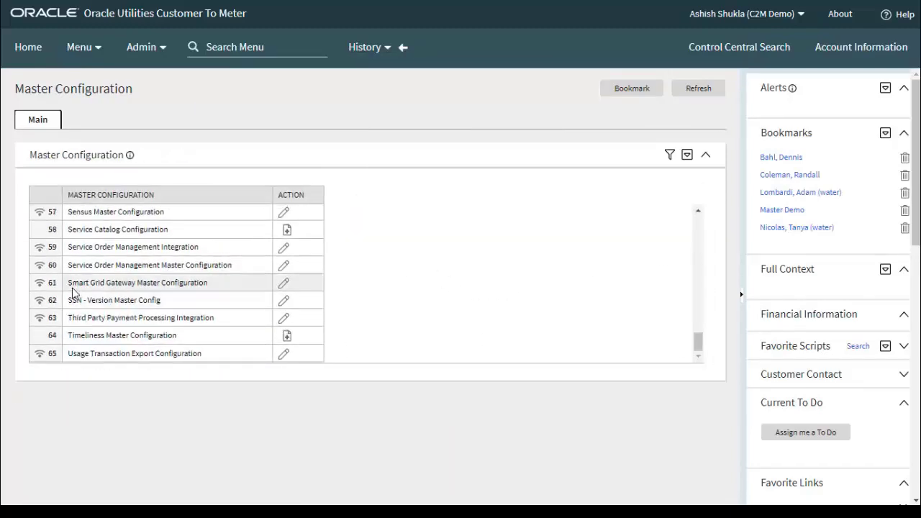
click(37, 277)
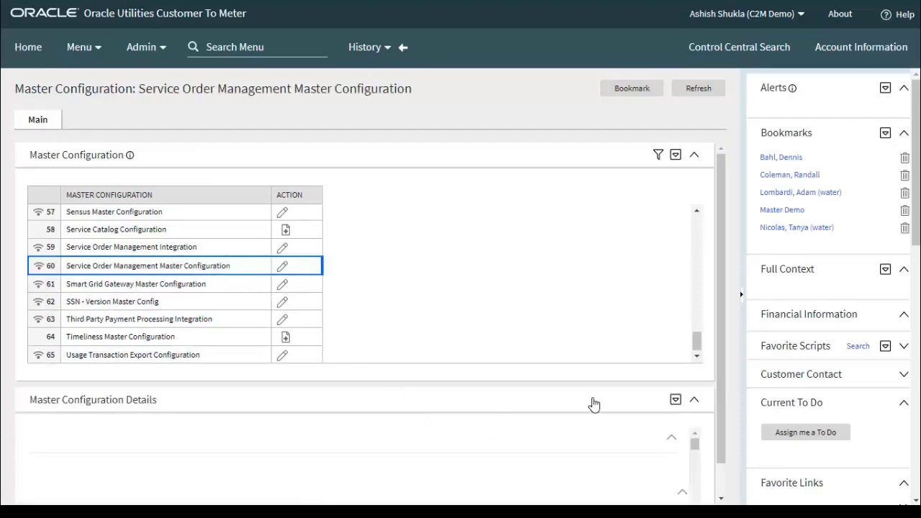
scroll(594, 401, down, 5)
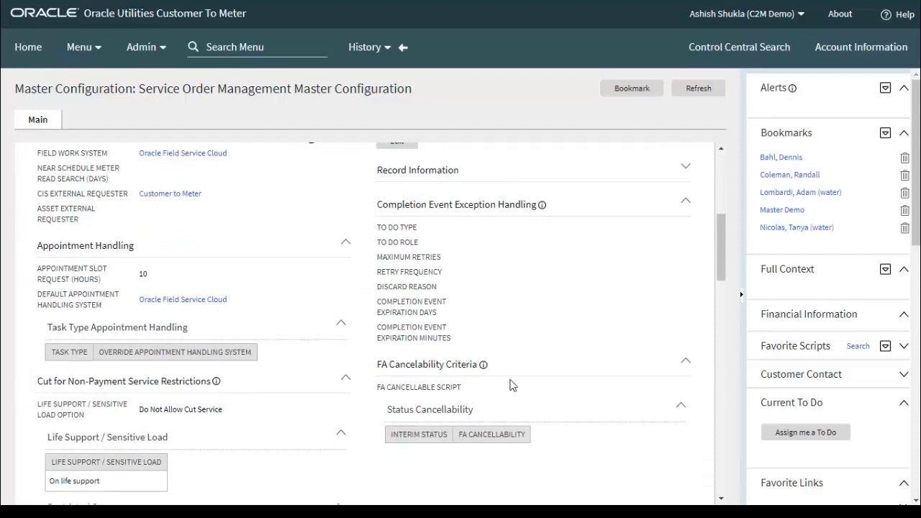
scroll(537, 237, up, 3)
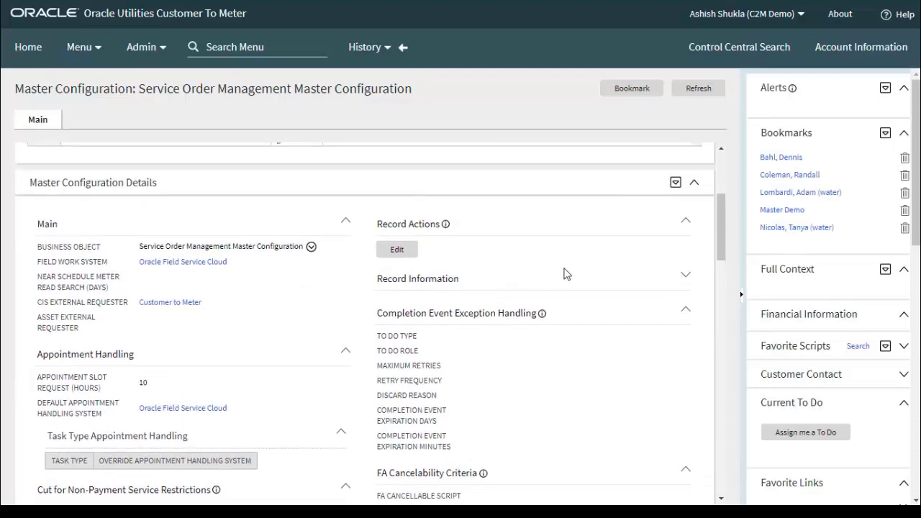
scroll(574, 282, down, 4)
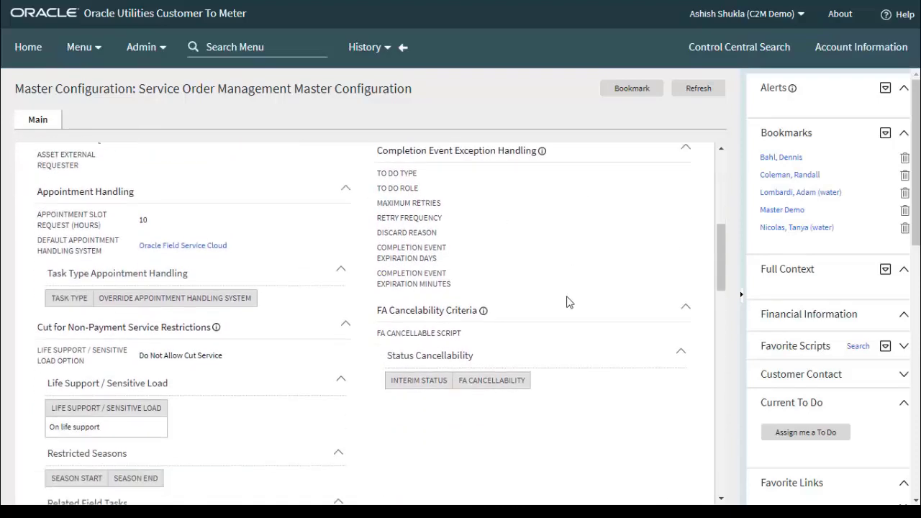
Examine the Management Dashboard Configuration, including snapshot days, expected completion times, summary To Do types, completion tolerances and the statistics update batch control.
scroll(580, 299, down, 5)
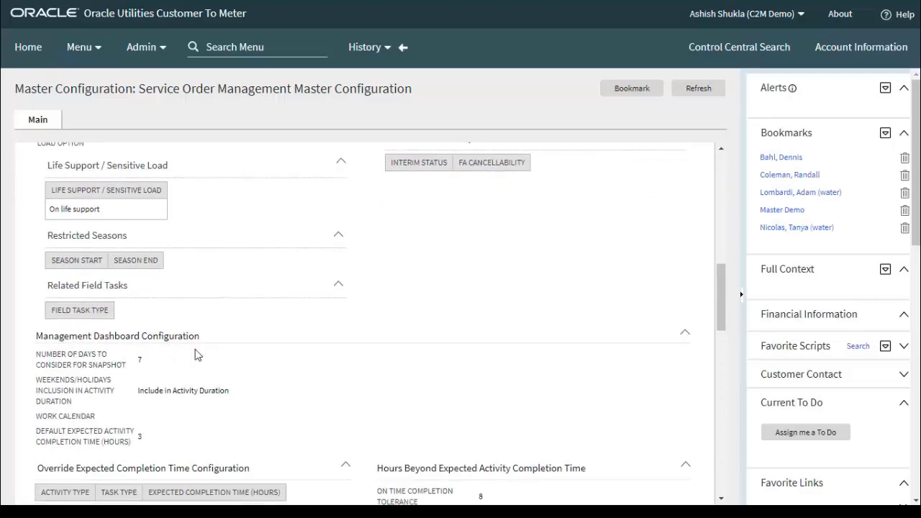
scroll(208, 362, down, 1)
scroll(208, 362, down, 2)
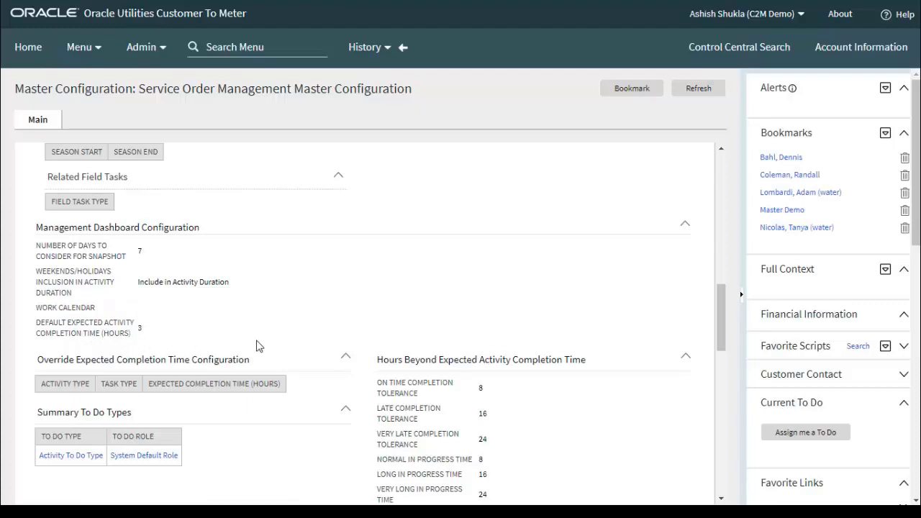
scroll(267, 344, down, 3)
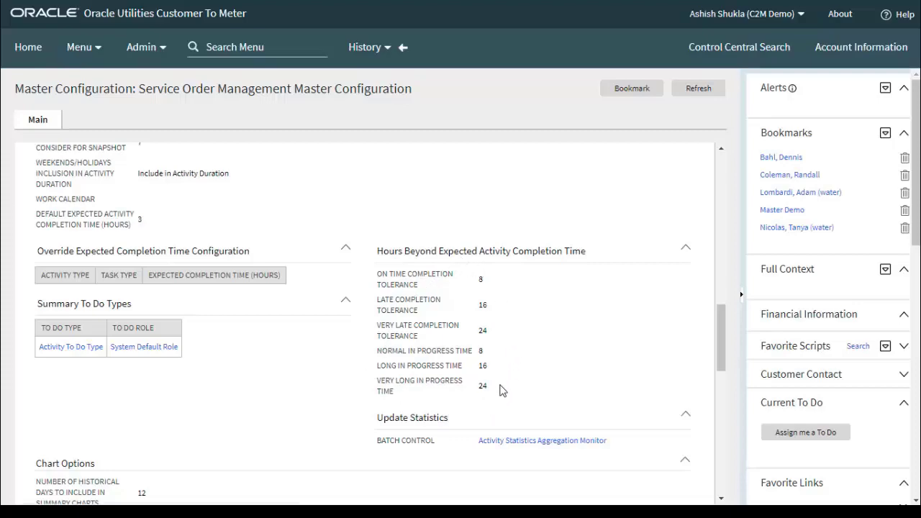
Examine the Chart Options, including historical days and the colors for processing statistics, aging statistics, activity types, field task types and To Do age.
scroll(501, 390, down, 3)
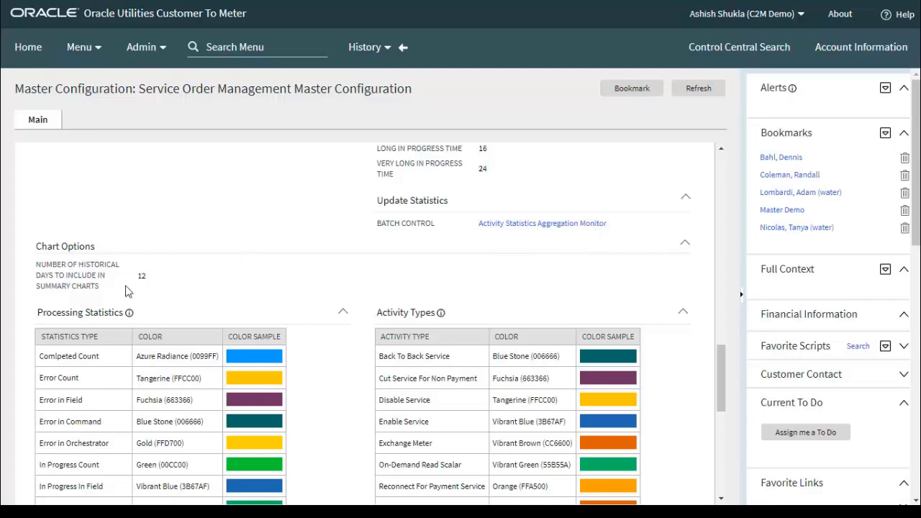
scroll(121, 288, down, 3)
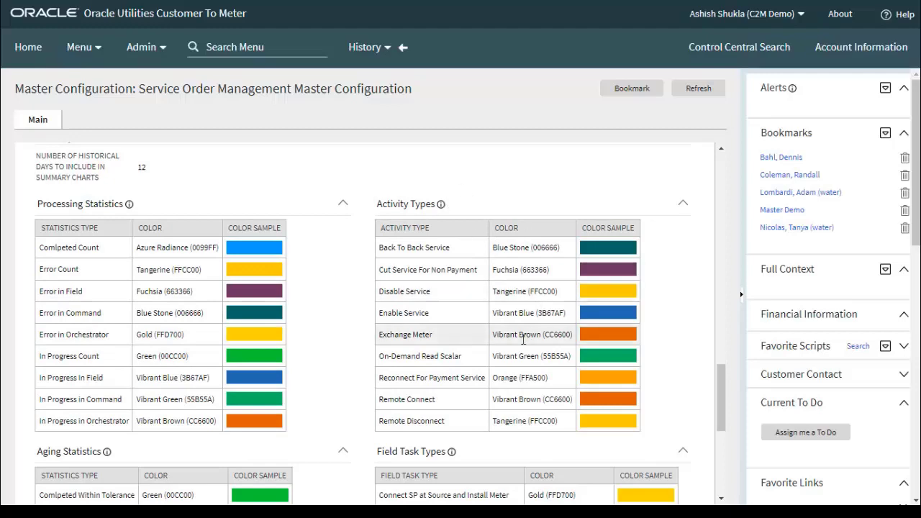
scroll(501, 317, down, 1)
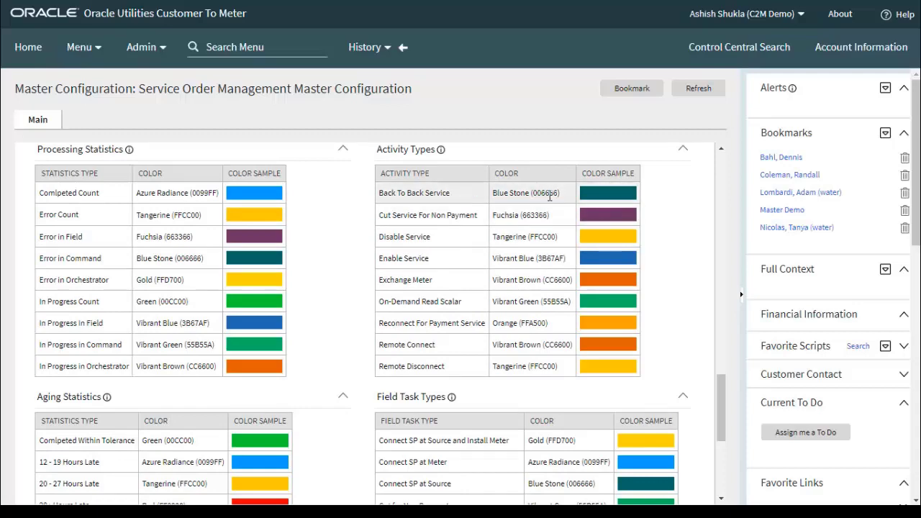
scroll(550, 209, down, 2)
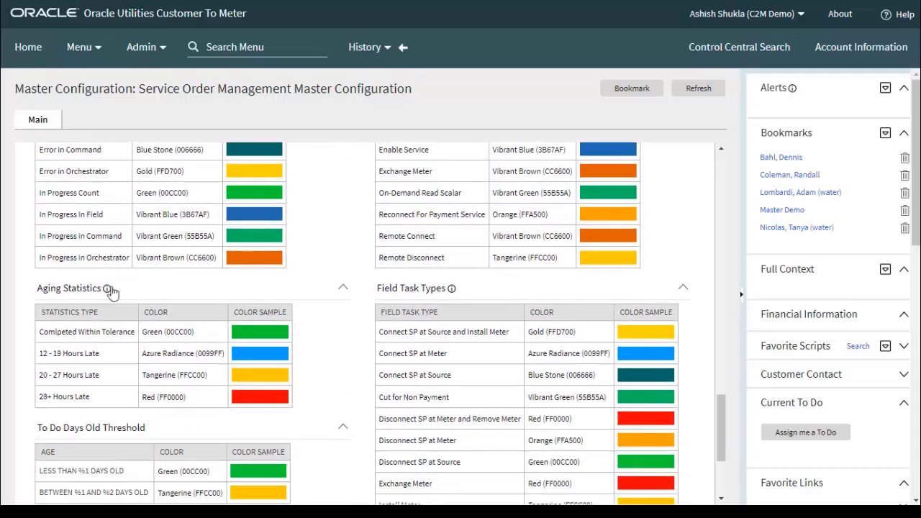
scroll(487, 328, down, 1)
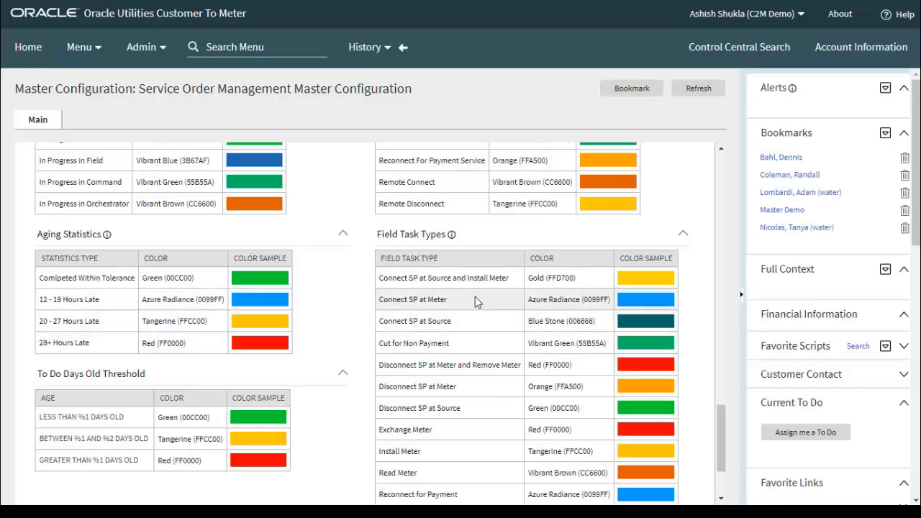
scroll(137, 399, down, 3)
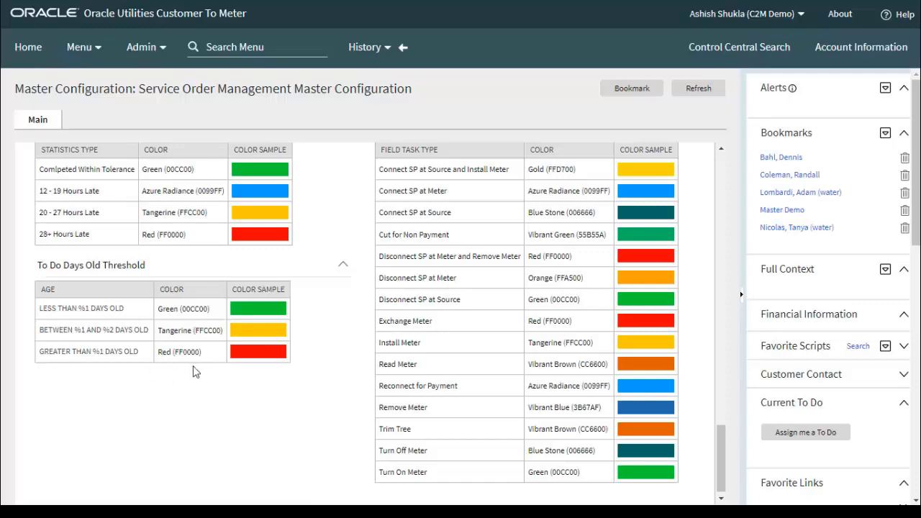
scroll(312, 363, up, 15)
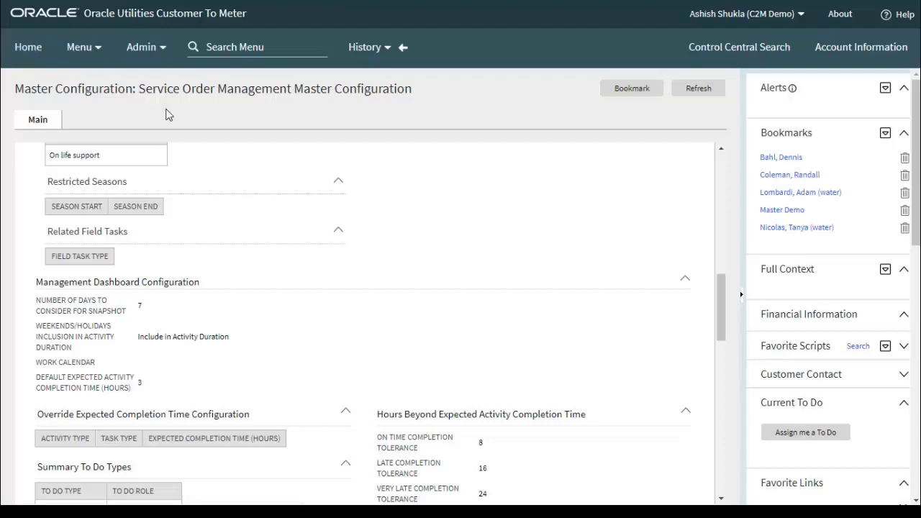
Return to the home page and start adding a communication activity of type Activity Statistics Aggregator Creator.
click(43, 52)
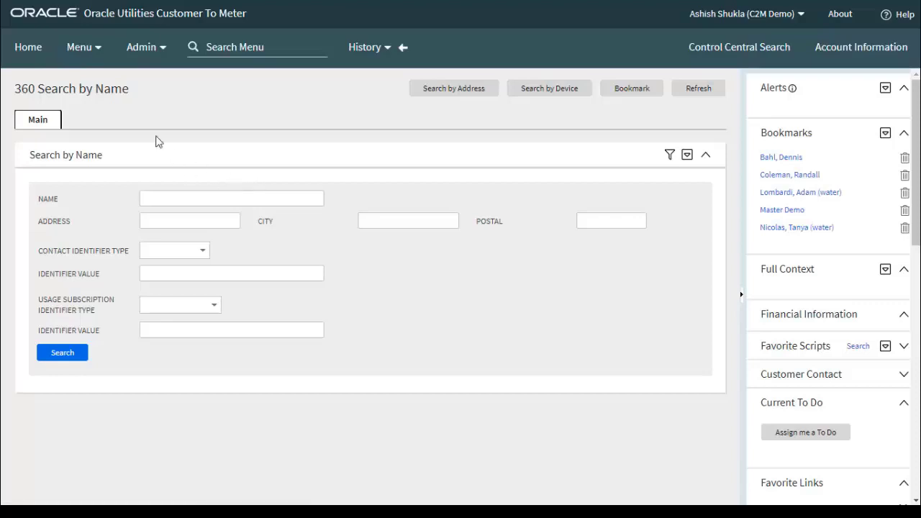
click(96, 61)
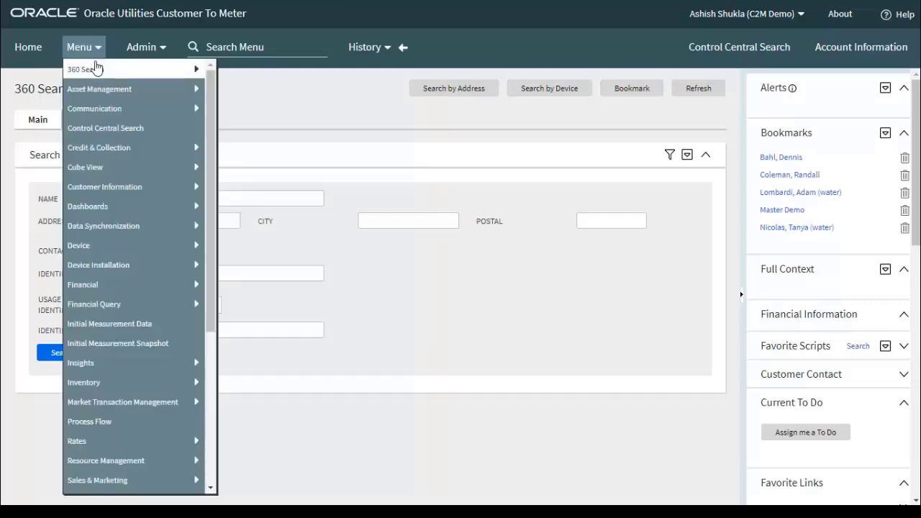
mouse_move(94, 109)
mouse_move(237, 115)
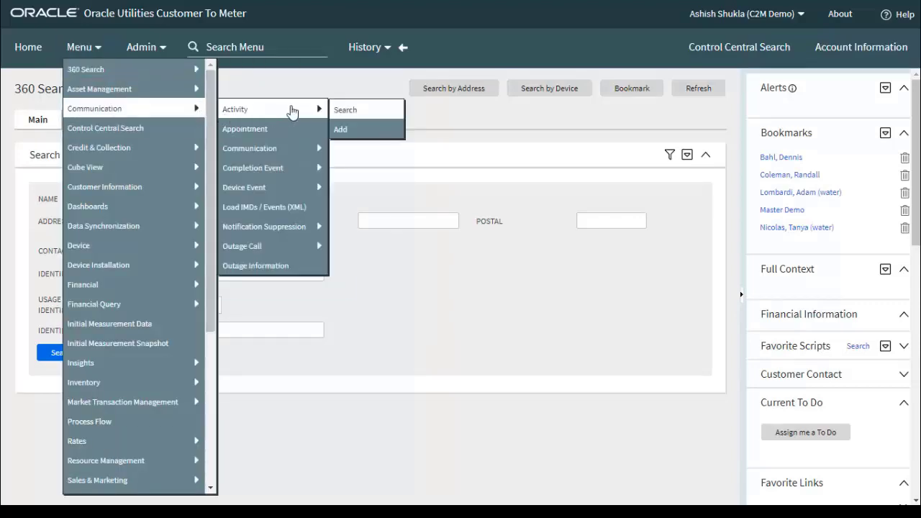
click(357, 134)
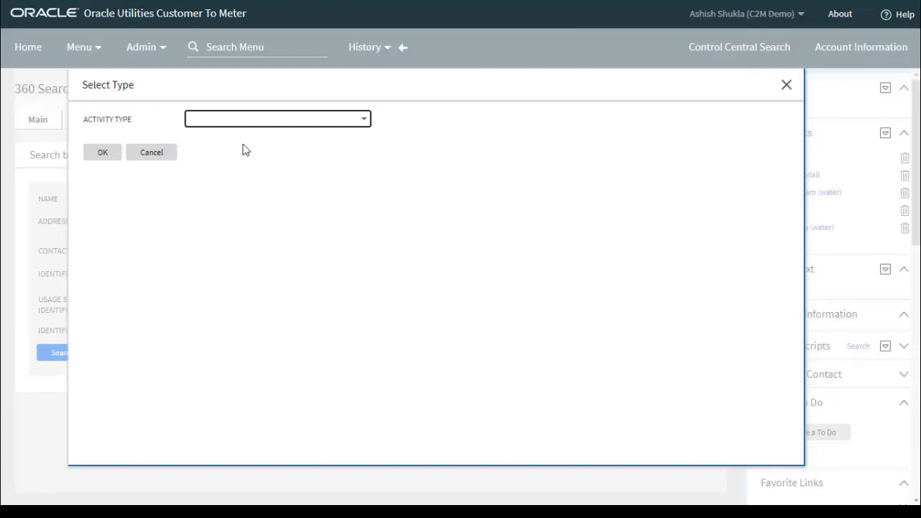
click(323, 125)
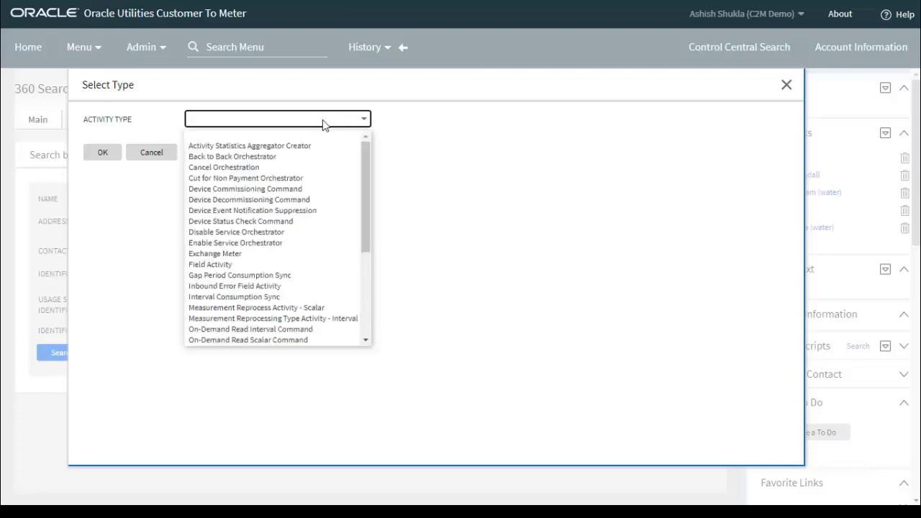
click(301, 149)
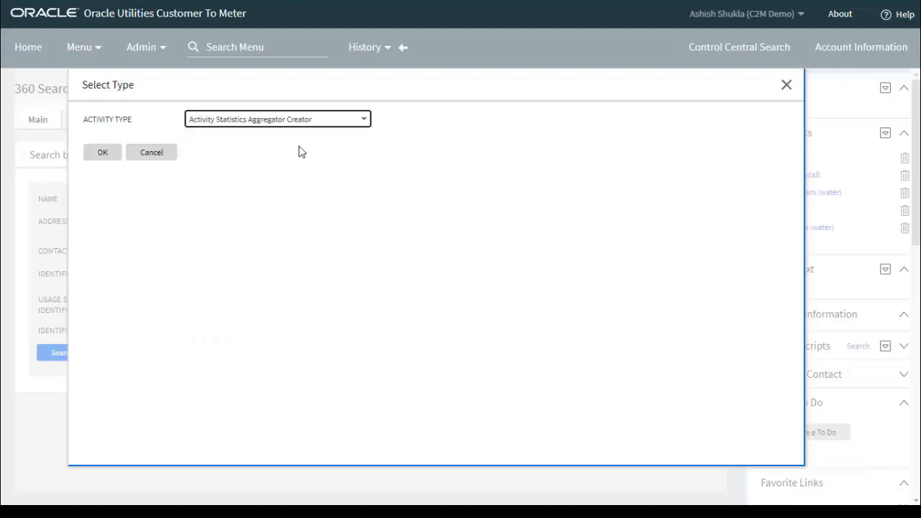
click(102, 154)
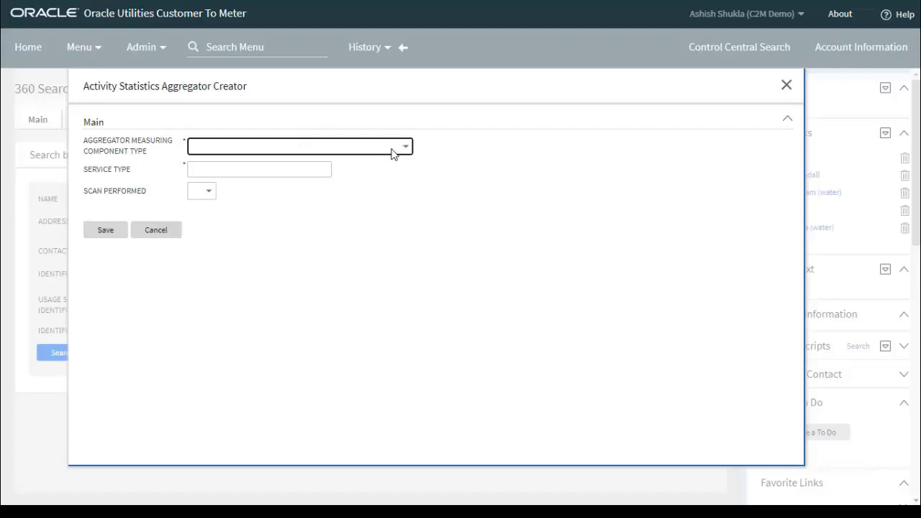
Save the activity with Activity Aging Snapshot Aggregator as measuring component type and service type E, then view its record information and run its scan.
click(385, 152)
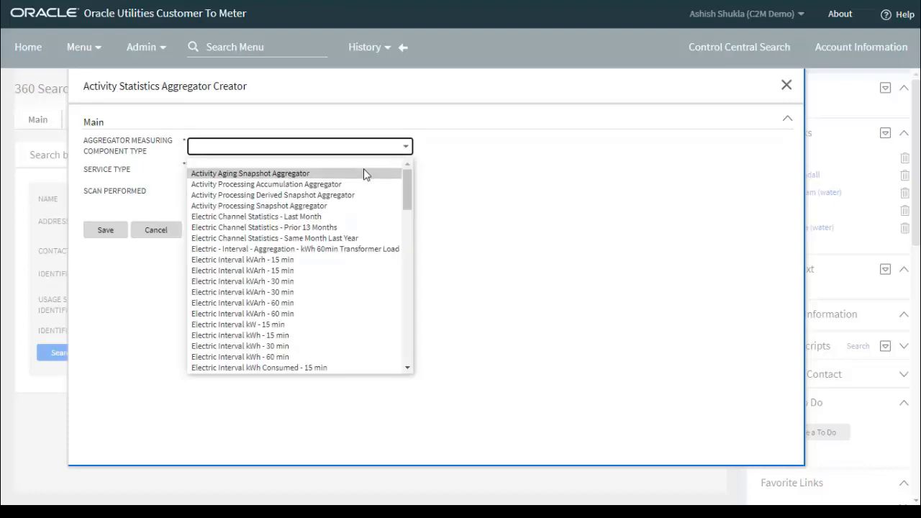
click(364, 173)
click(276, 168)
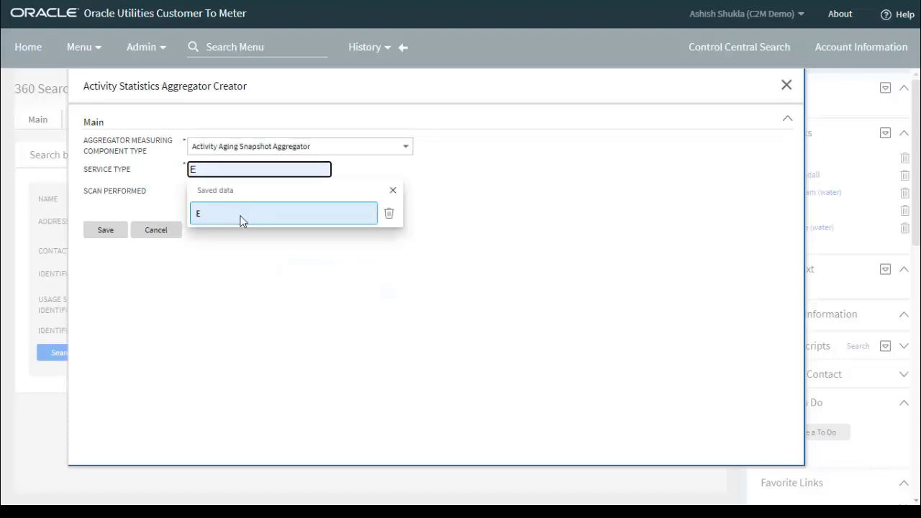
click(241, 215)
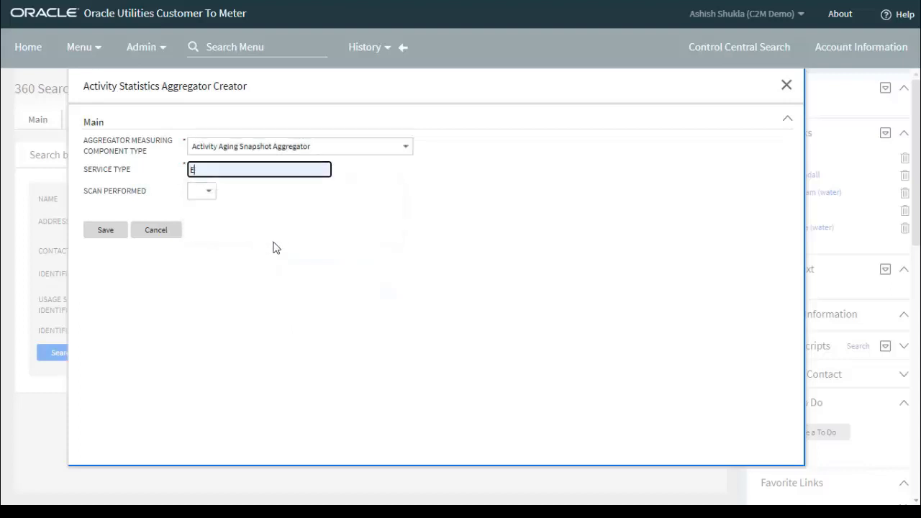
click(106, 234)
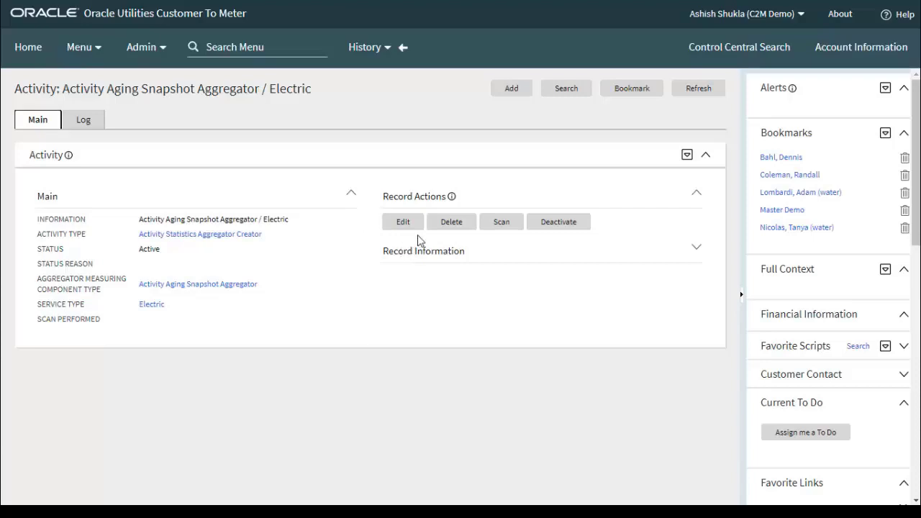
click(696, 251)
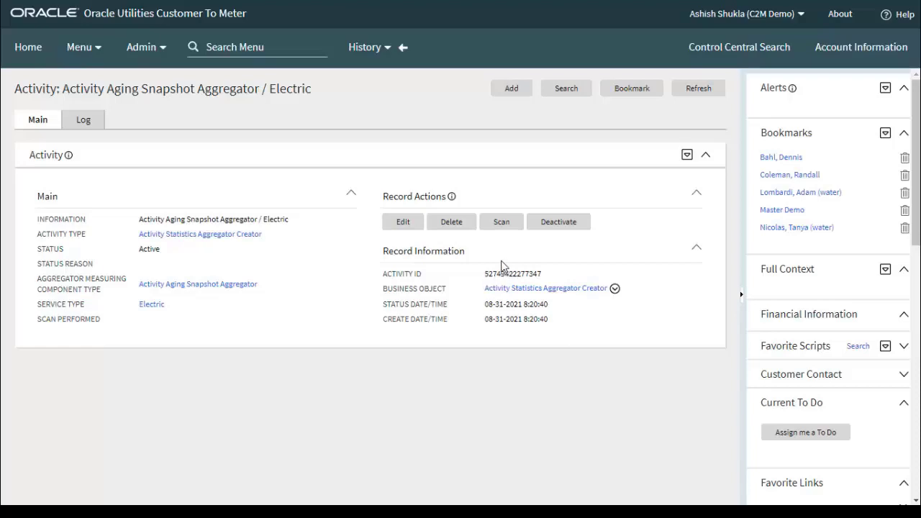
click(503, 223)
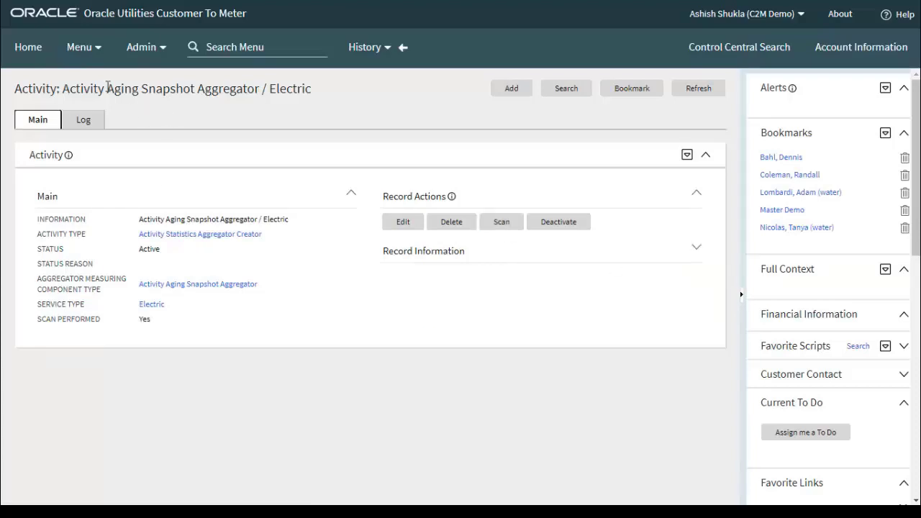
Start adding another communication activity, using the Activity Statistics Aggregator Creator type.
click(88, 58)
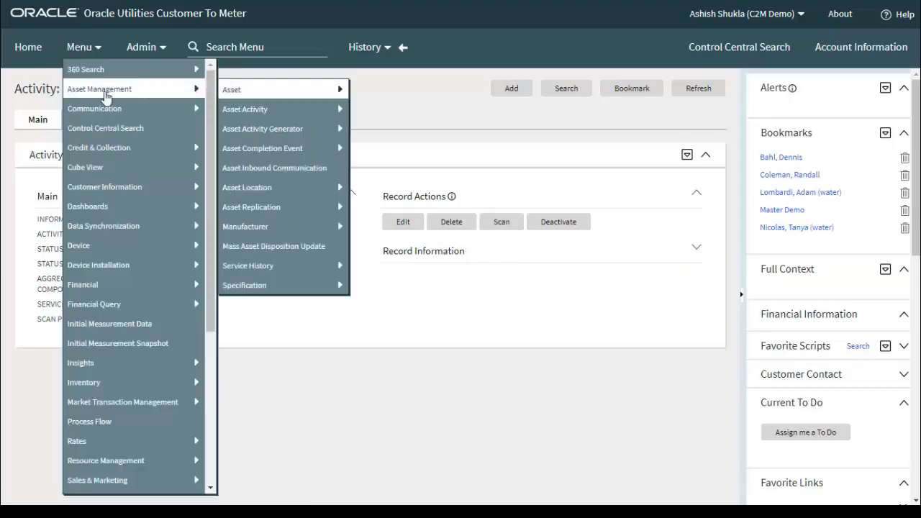
mouse_move(110, 108)
mouse_move(317, 112)
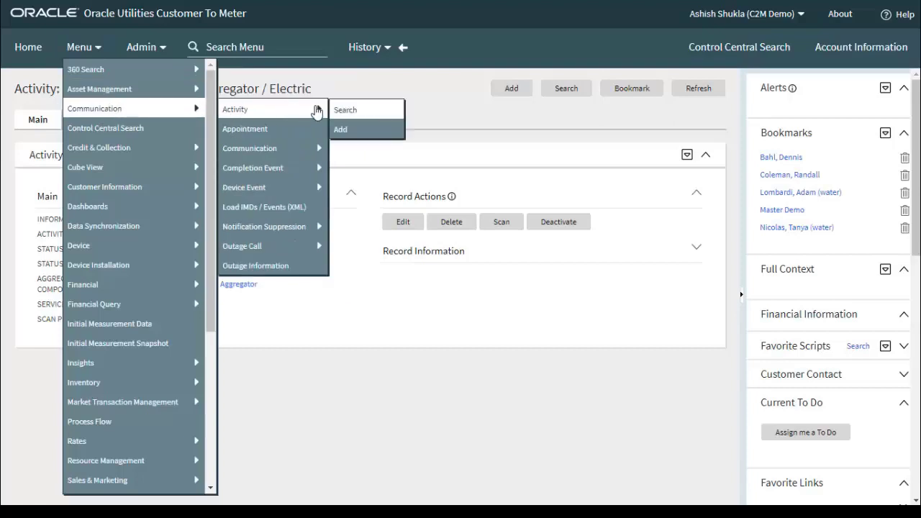
click(357, 134)
click(308, 121)
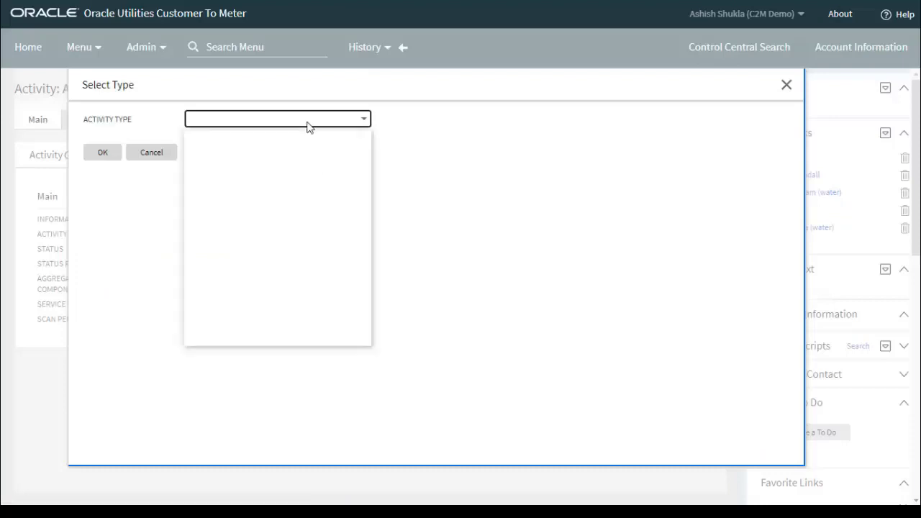
click(295, 149)
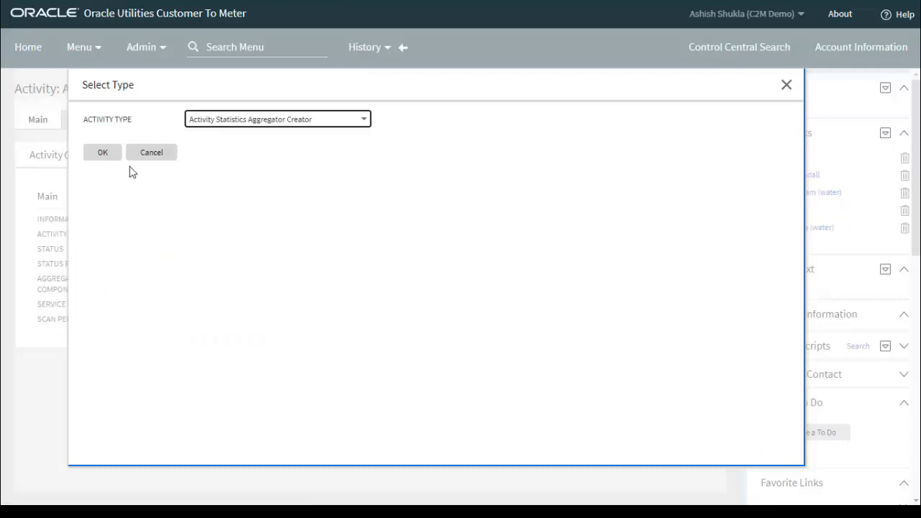
click(103, 153)
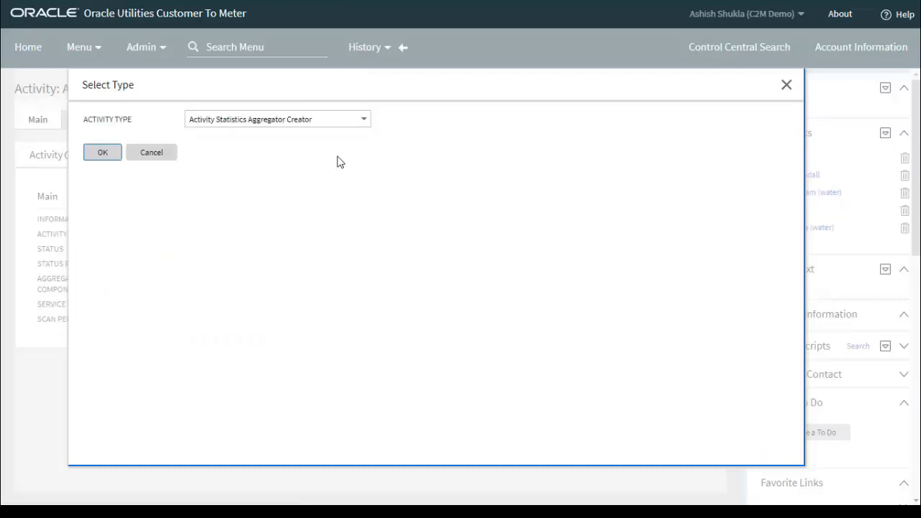
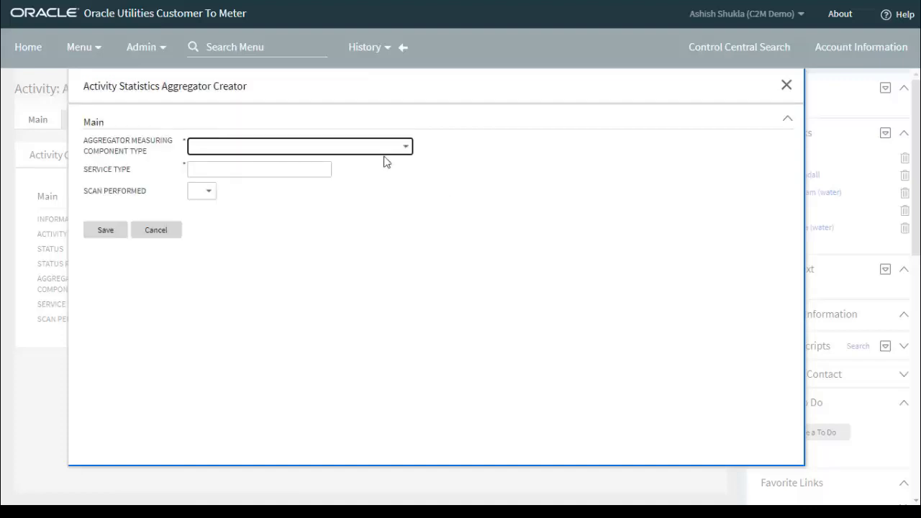
Save the activity with Activity Processing Accumulation Aggregator as measuring component type and service type E, view its record information and run its scan.
click(383, 148)
click(345, 183)
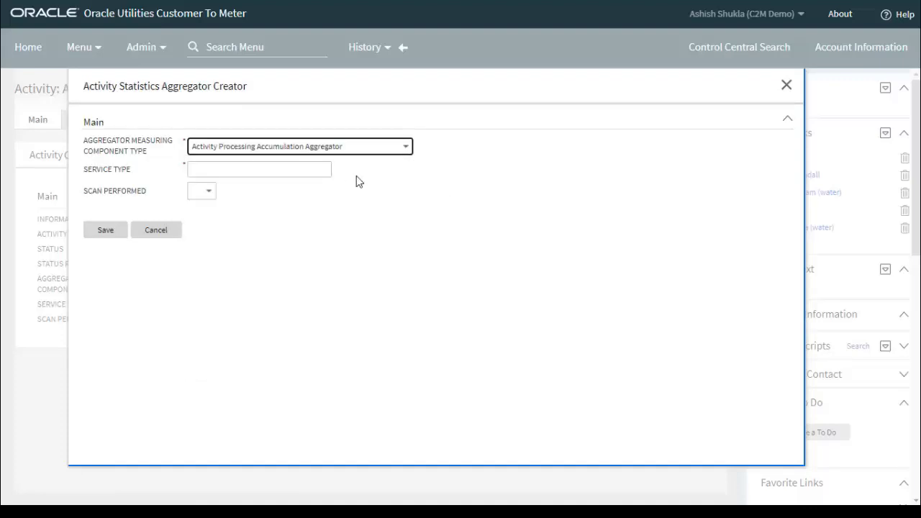
click(279, 169)
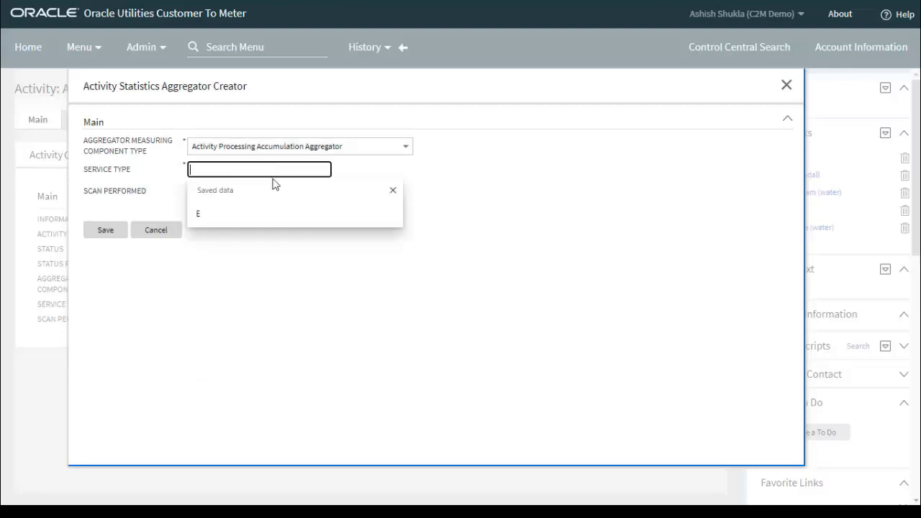
click(236, 219)
click(105, 229)
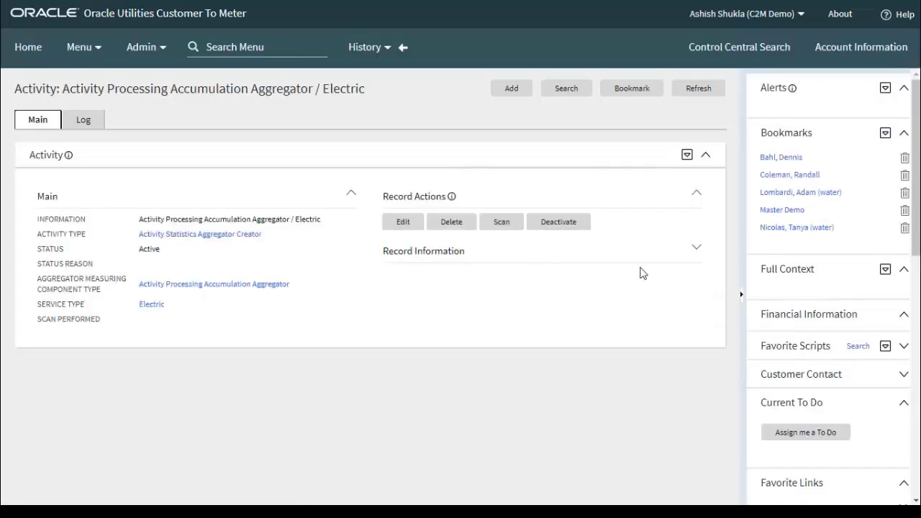
click(694, 250)
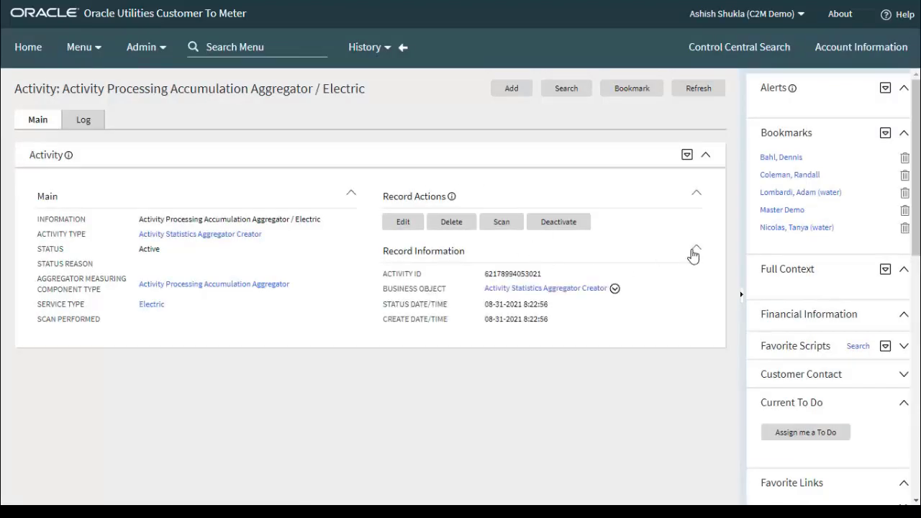
click(501, 227)
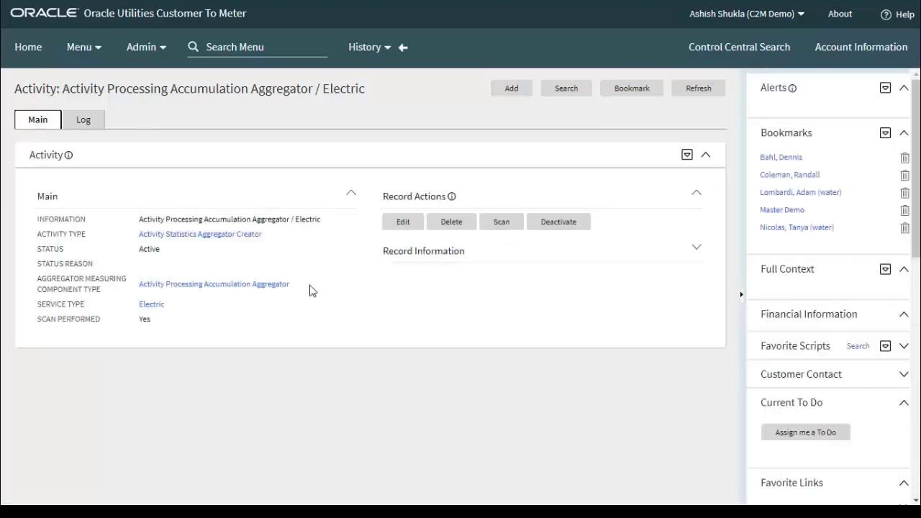
Start adding a further communication activity, choosing Activity Statistics Aggregator Creator as its activity type.
click(89, 54)
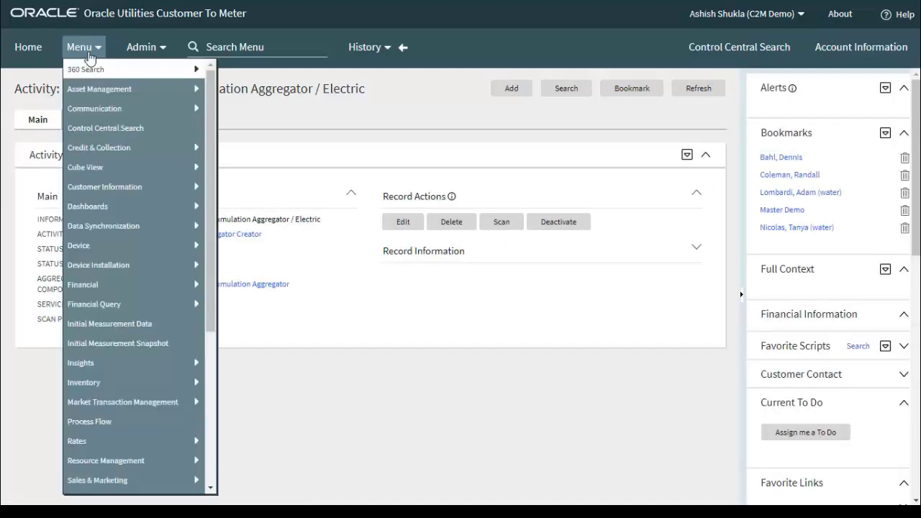
mouse_move(108, 112)
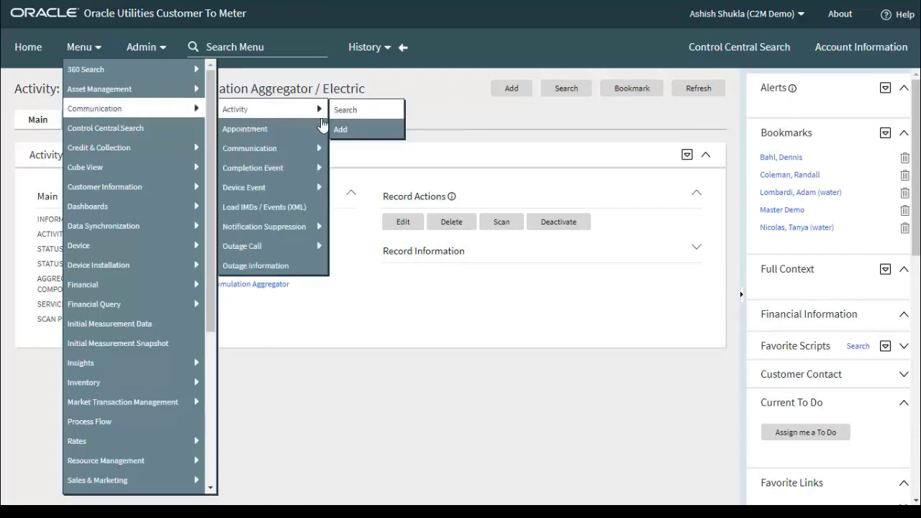
mouse_move(290, 113)
click(359, 138)
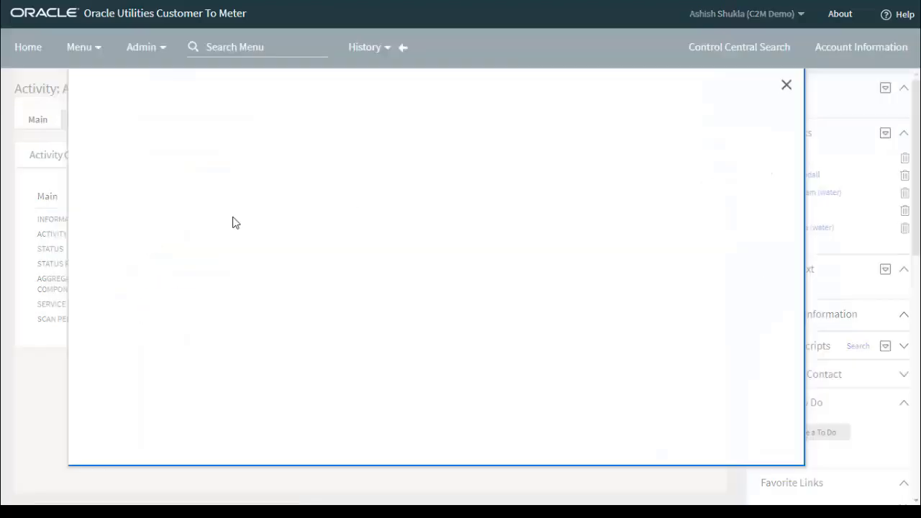
click(278, 126)
click(268, 146)
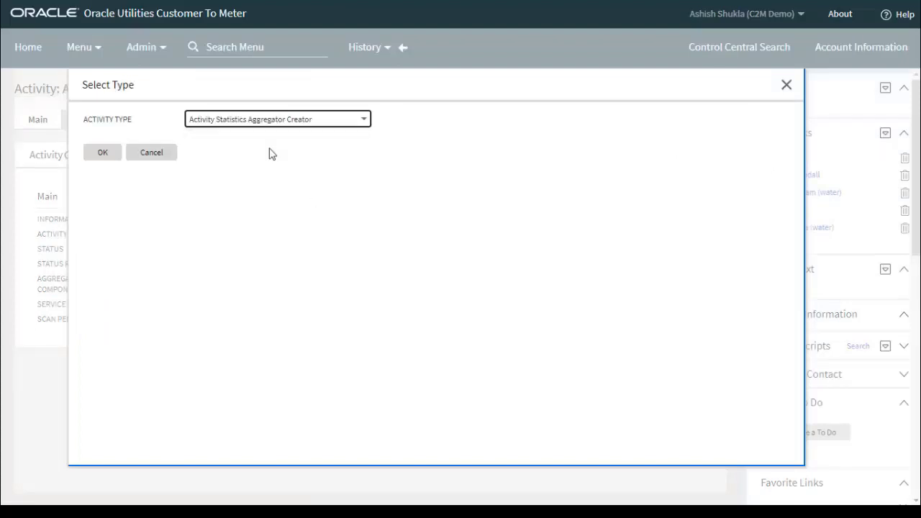
click(102, 154)
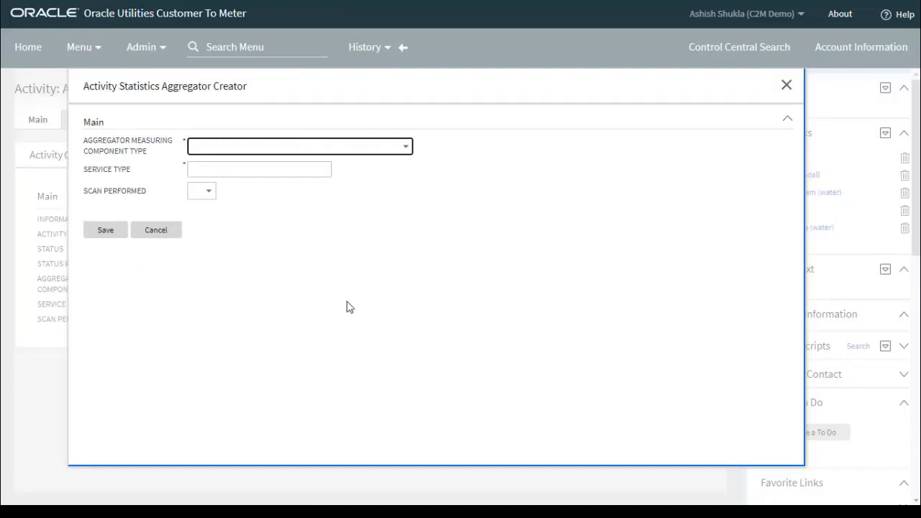
Save the activity with Activity Processing Derived Snapshot Aggregator as measuring component type and service type E, view its record information and run its scan.
click(387, 151)
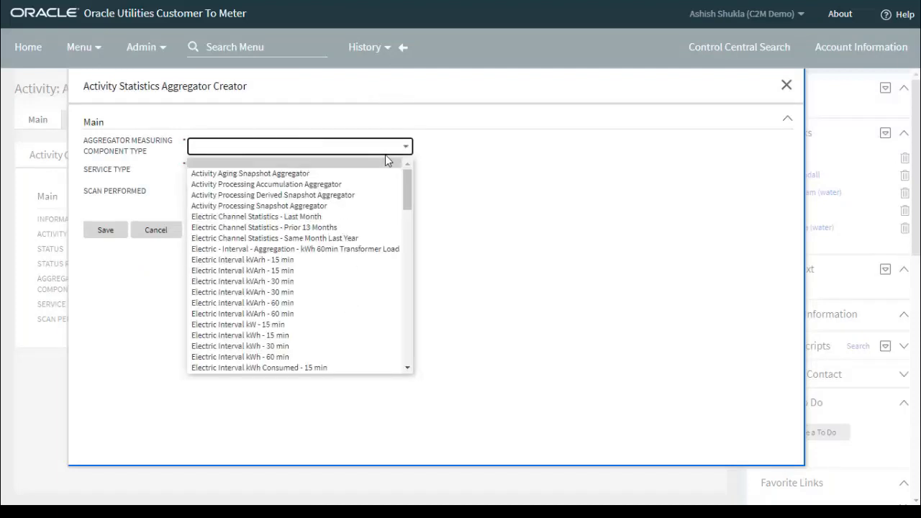
click(359, 199)
click(254, 169)
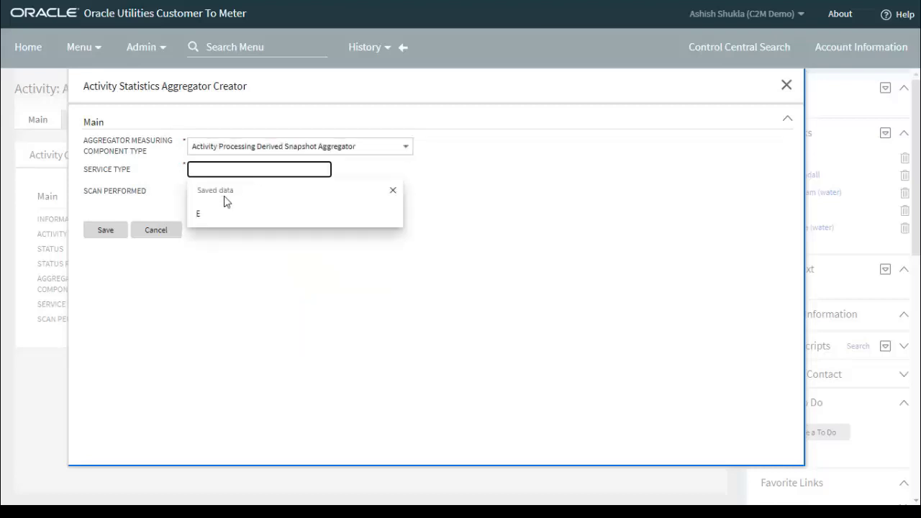
click(214, 215)
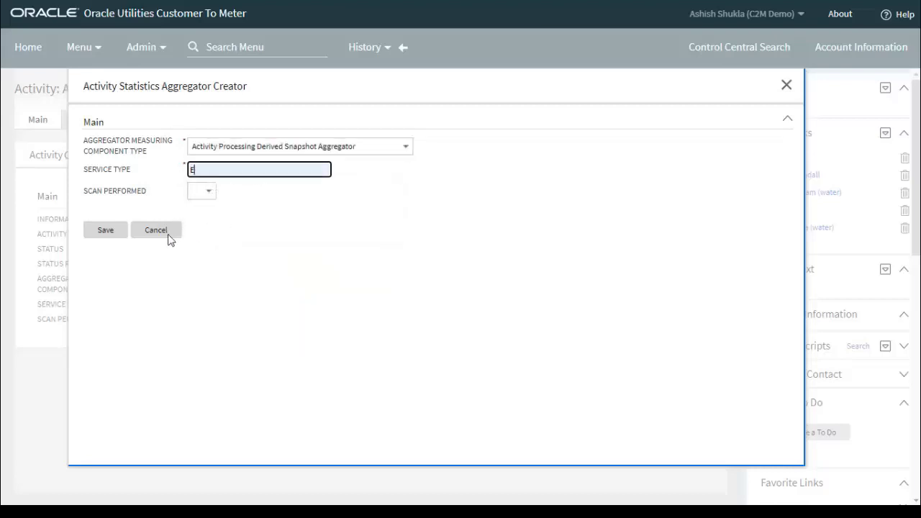
click(105, 230)
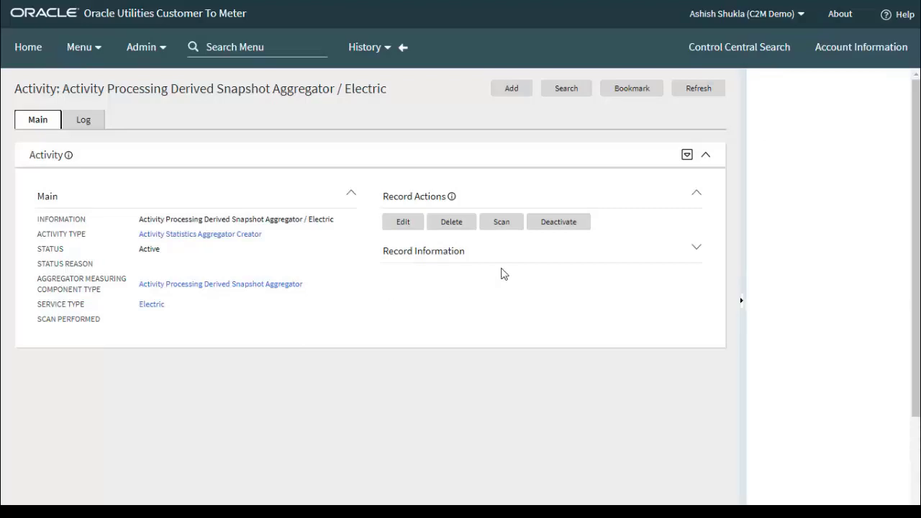
click(695, 247)
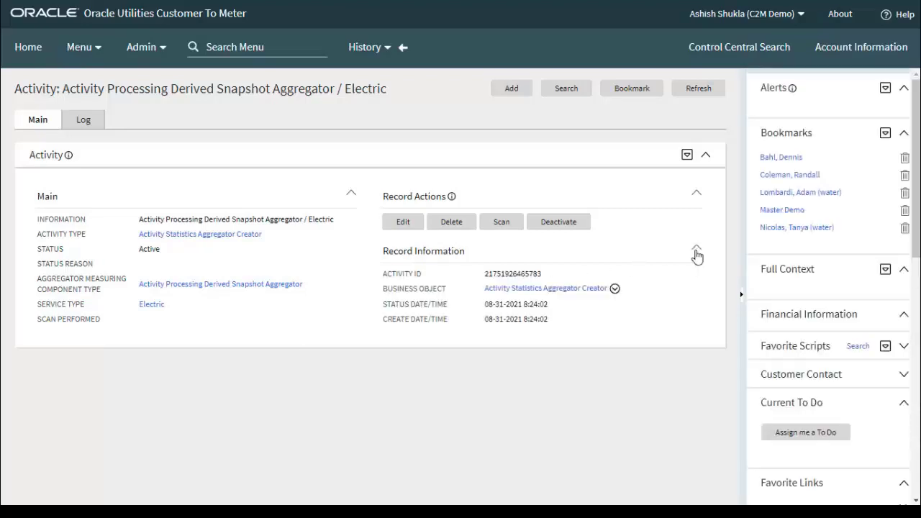
click(502, 223)
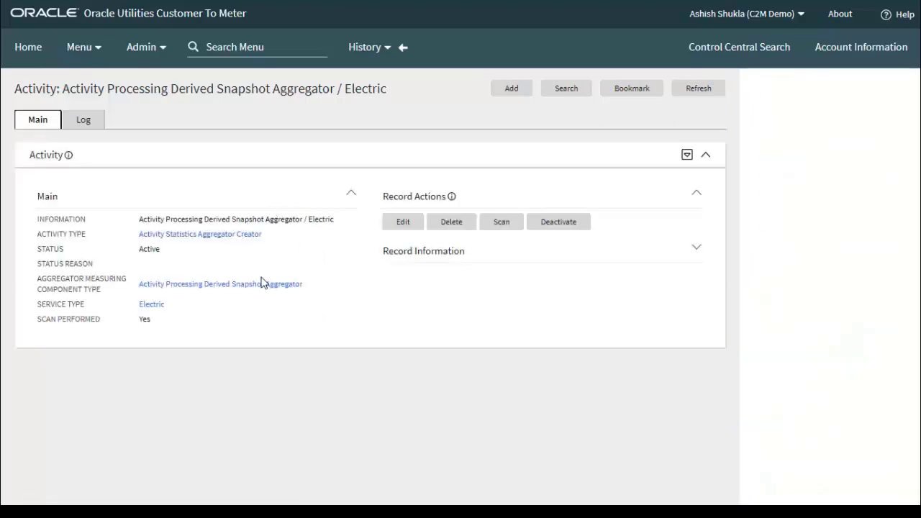
Start adding one more communication activity of type Activity Statistics Aggregator Creator.
click(83, 49)
mouse_move(114, 110)
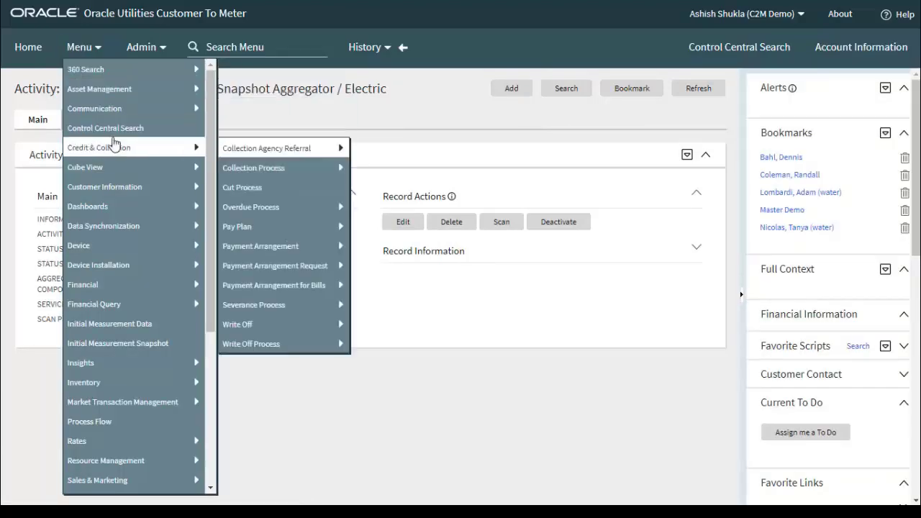
mouse_move(246, 117)
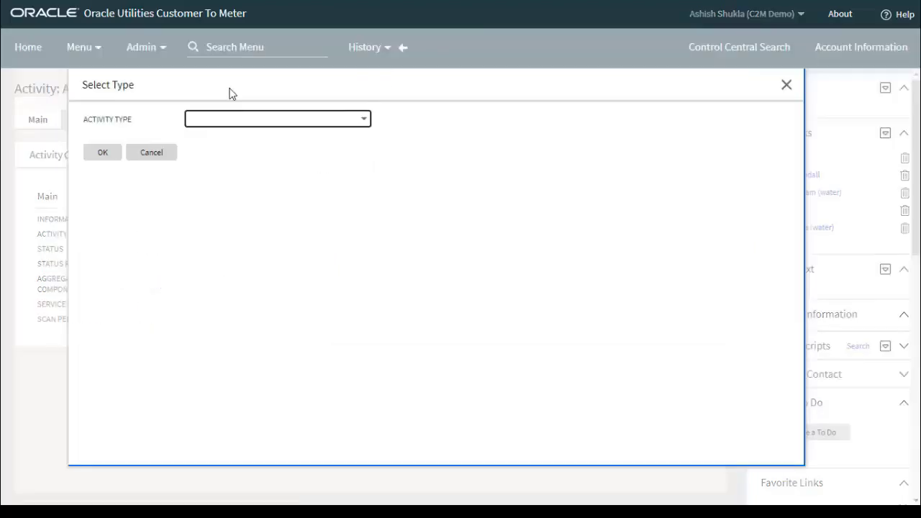
click(273, 122)
click(266, 141)
click(103, 152)
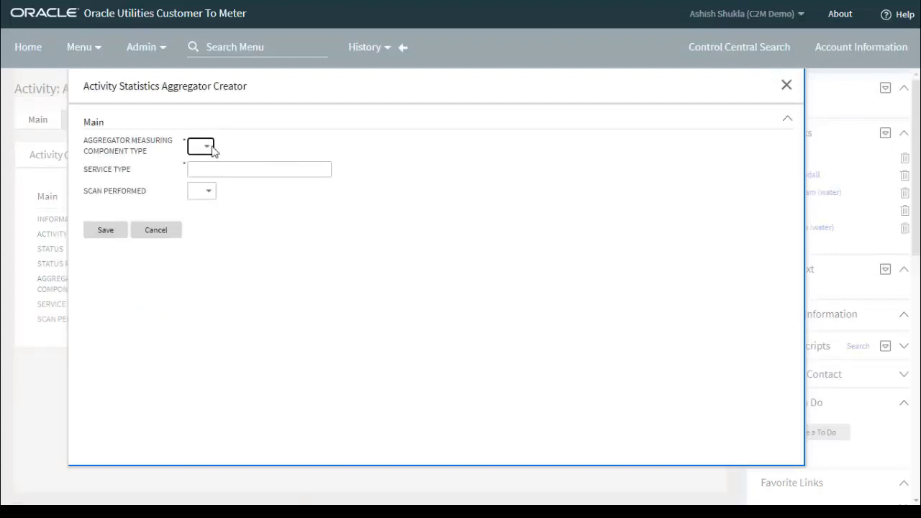
Save the activity with Activity Processing Snapshot Aggregator as measuring component type and service type E, and run its scan.
click(212, 148)
click(356, 146)
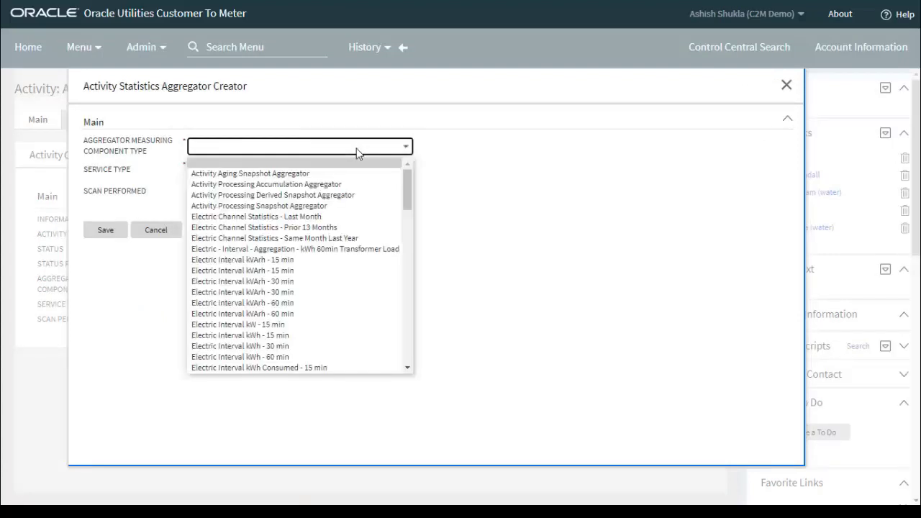
click(325, 208)
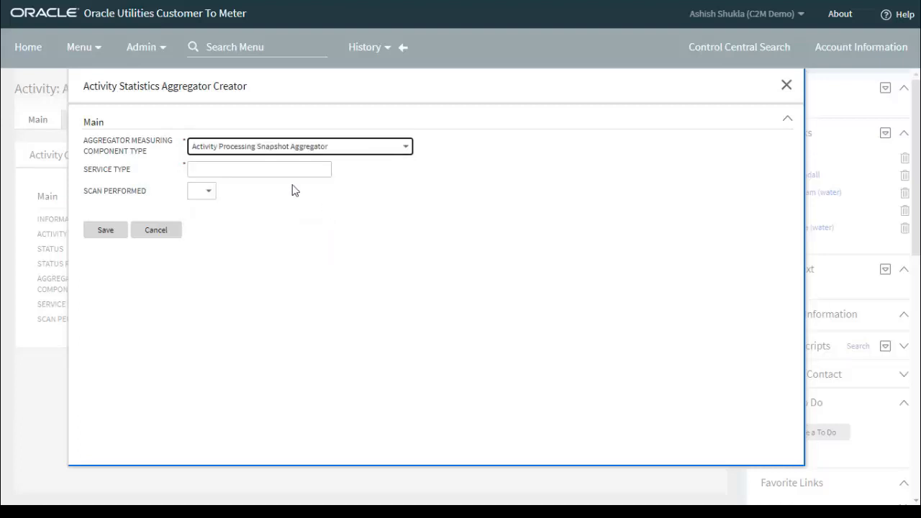
click(221, 172)
click(222, 215)
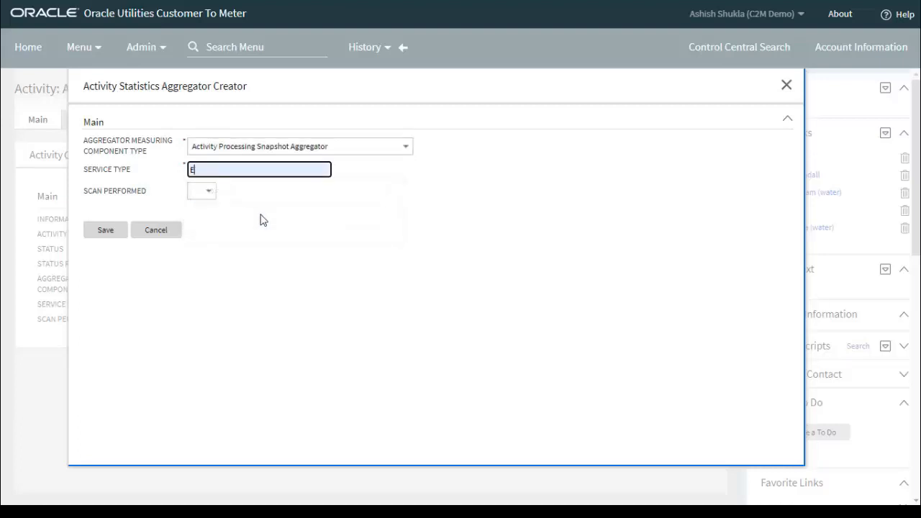
click(100, 230)
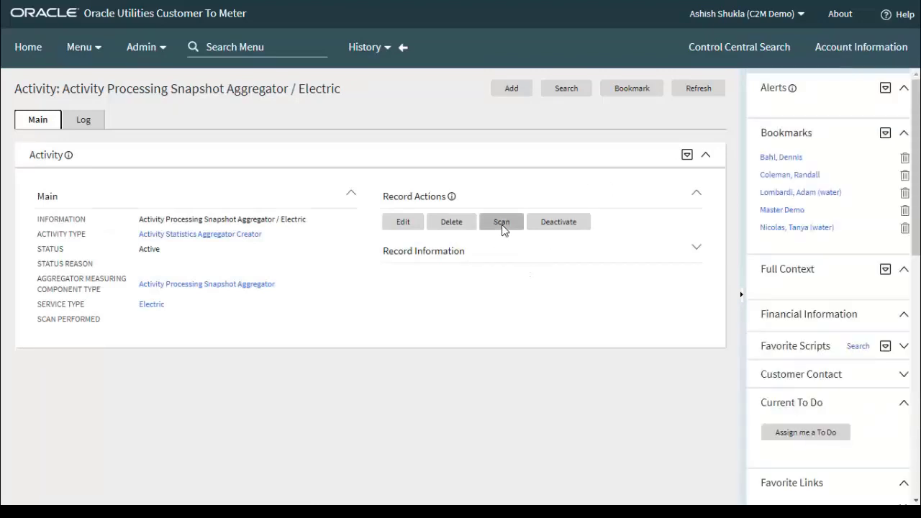
click(501, 224)
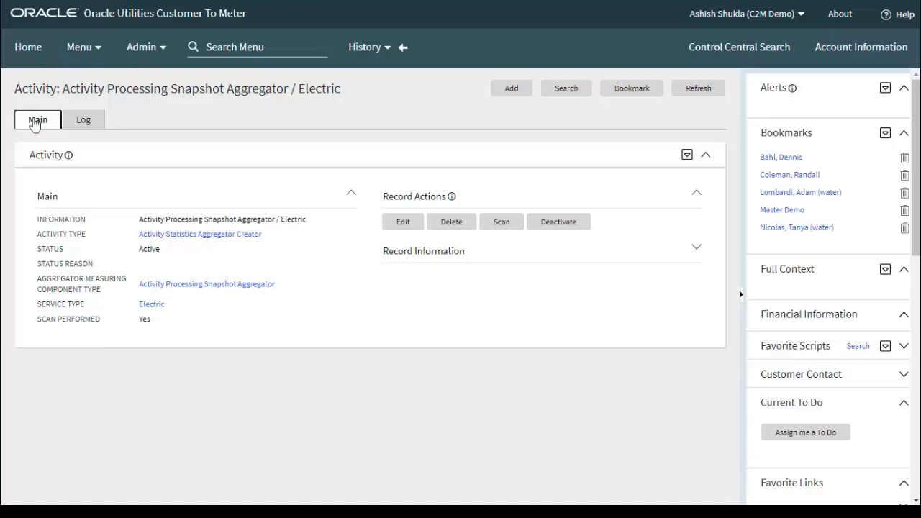
Open the Service Order Operational Dashboard and update the activity statistics for the Request Orchestration category and all service types.
click(91, 55)
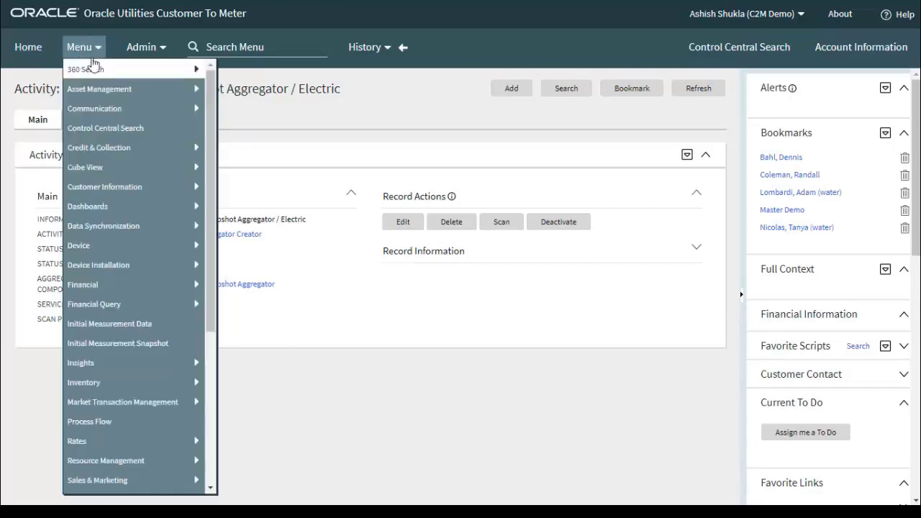
mouse_move(161, 206)
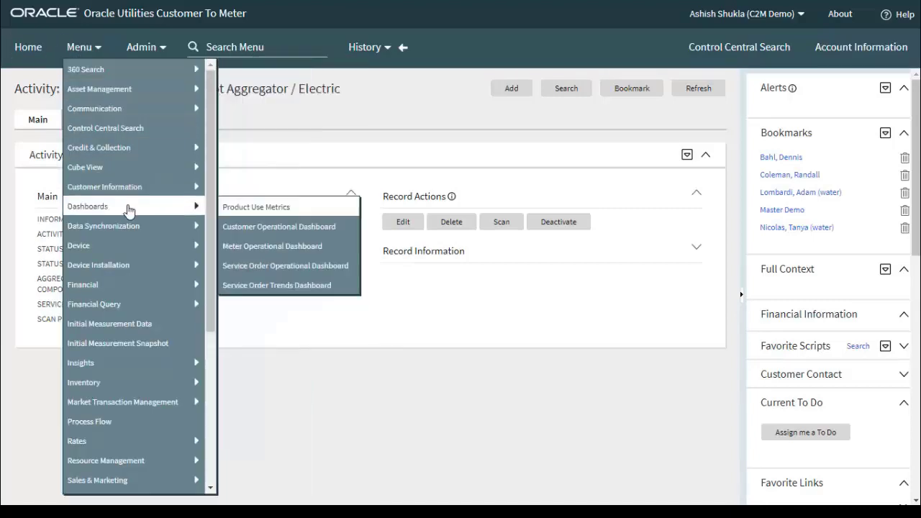
click(288, 266)
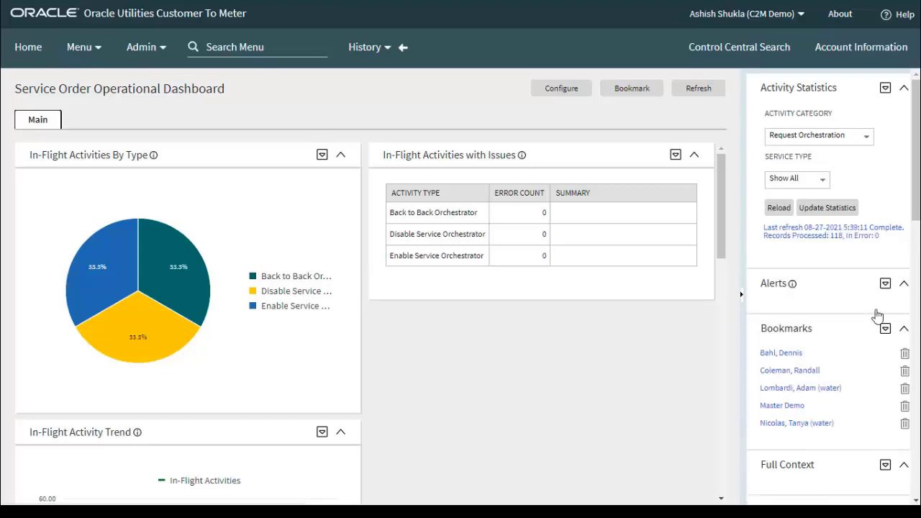
click(830, 210)
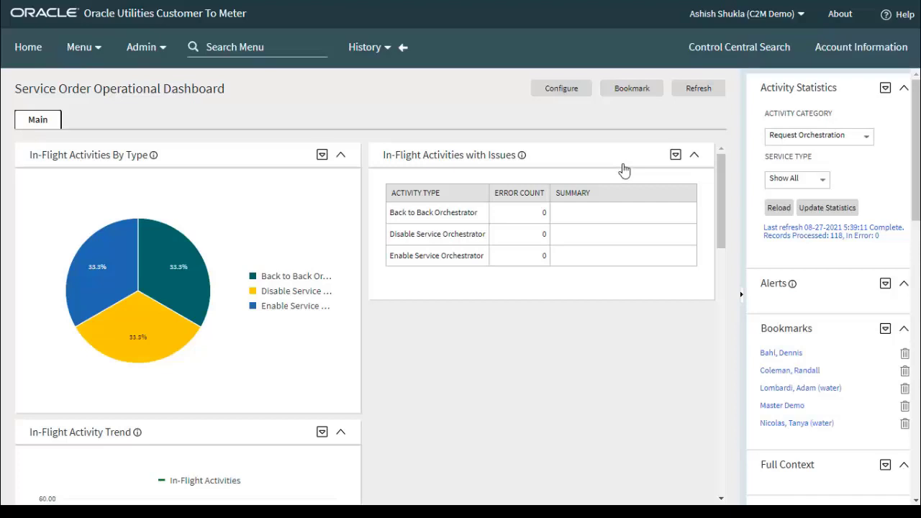
click(823, 207)
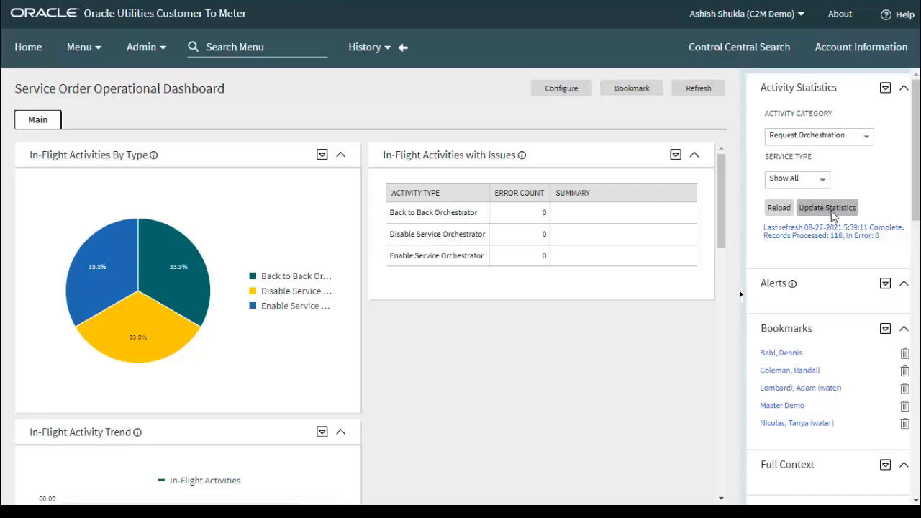
click(830, 213)
click(825, 210)
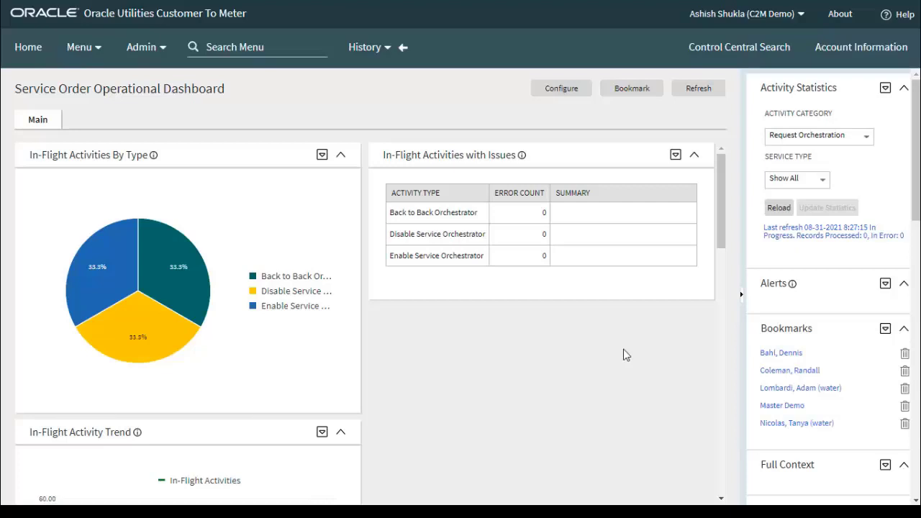
Refresh the Service Order Operational Dashboard repeatedly to check the statistics update's progress and the in-flight activity charts.
click(834, 240)
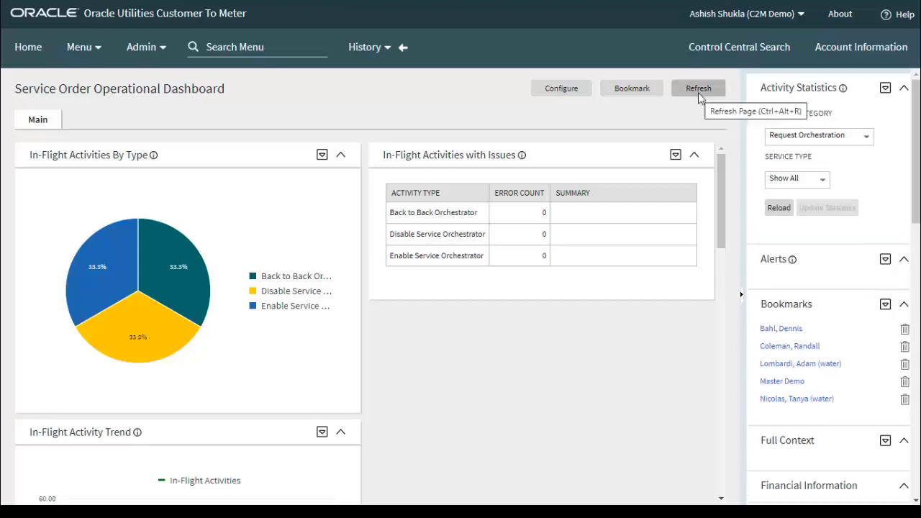
click(698, 93)
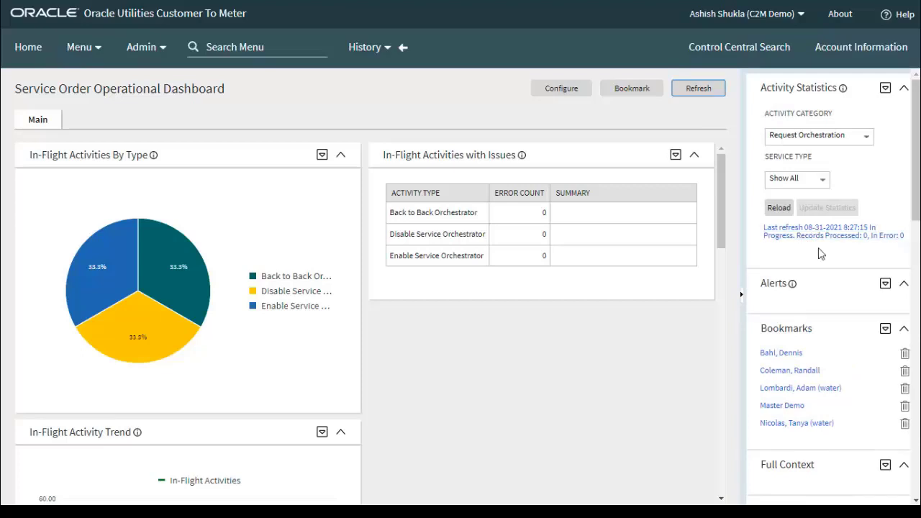
click(693, 95)
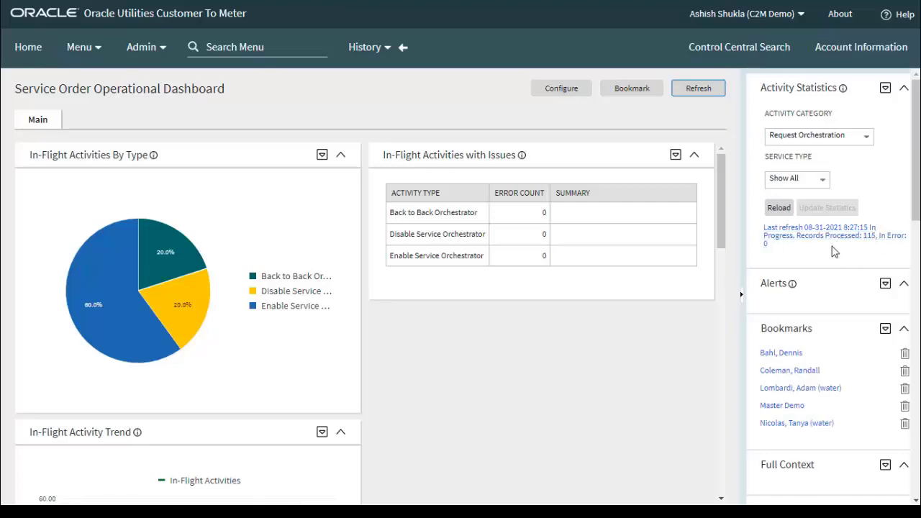
click(685, 90)
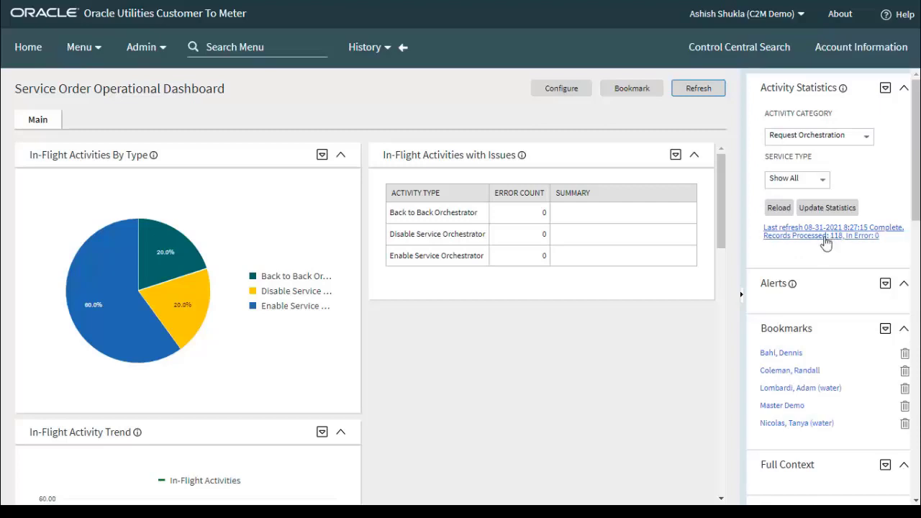
click(695, 89)
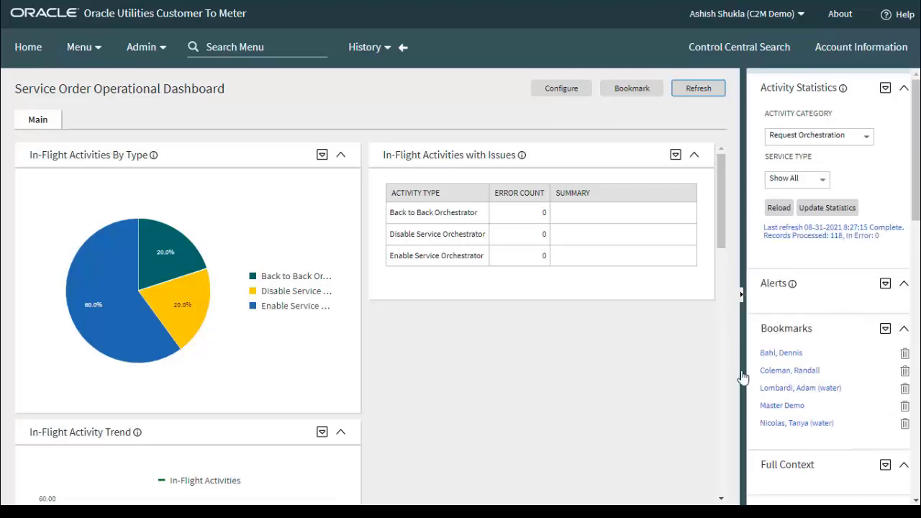
Reload the dashboard statistics for the Command Request activity category and examine its in-flight activity charts, issues and To Do summary.
click(834, 137)
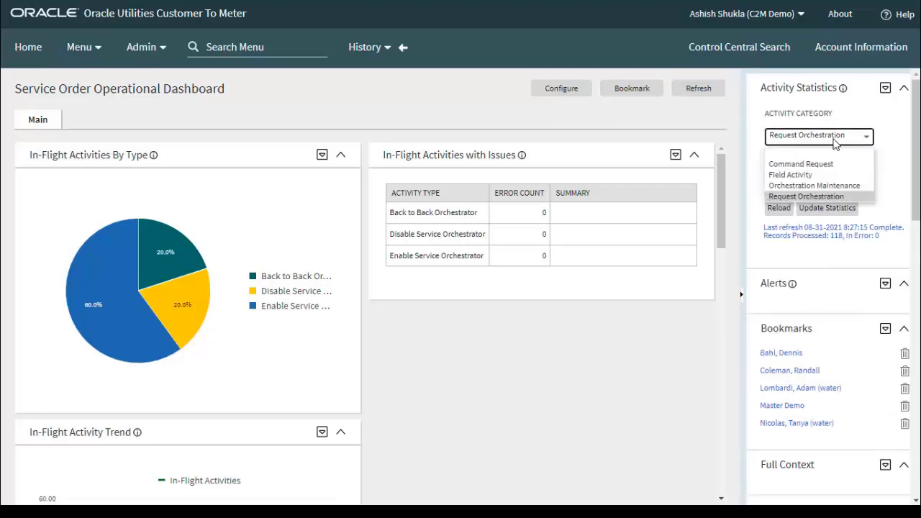
click(802, 161)
click(778, 208)
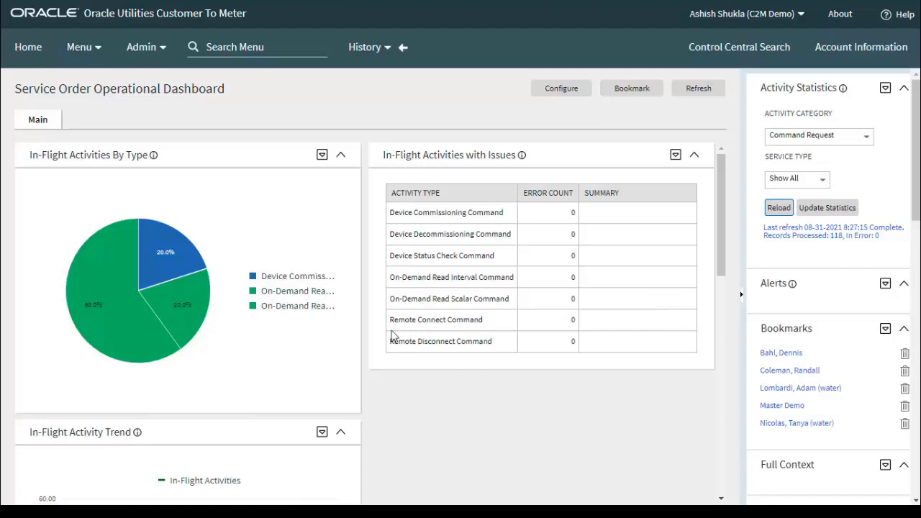
scroll(540, 402, down, 6)
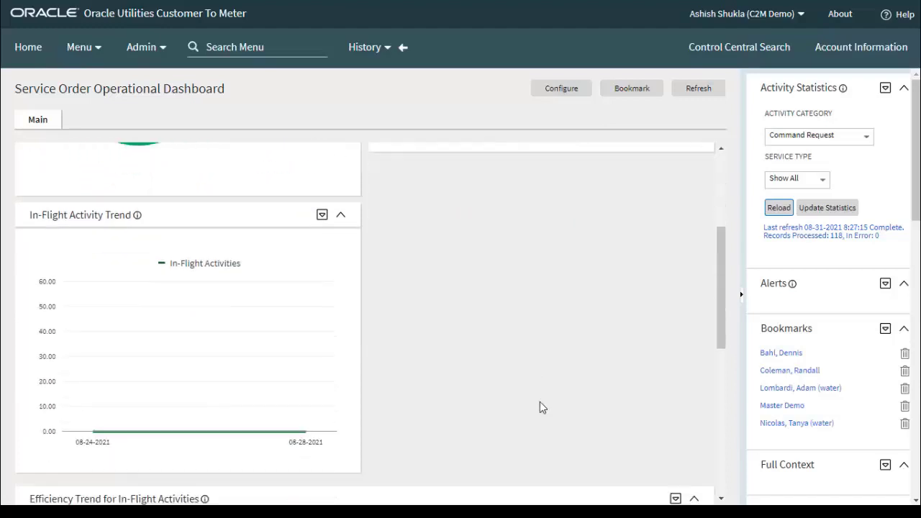
scroll(544, 402, down, 3)
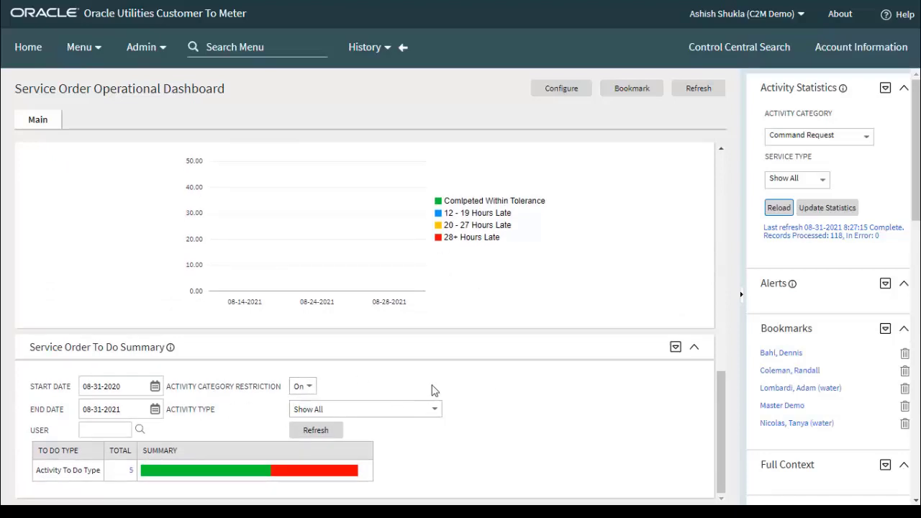
scroll(452, 383, up, 2)
scroll(506, 384, up, 8)
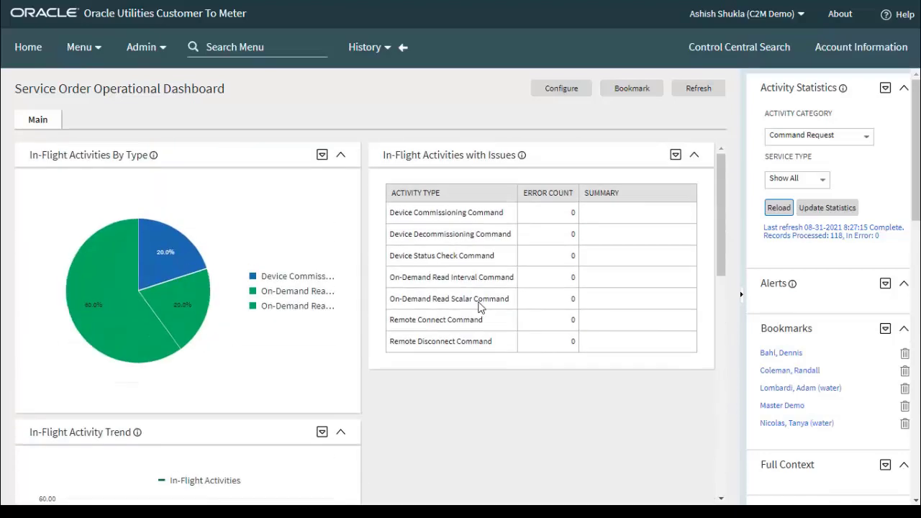
Open the Service Order Trends Dashboard and examine the orchestration issue and activity creation trends.
click(84, 49)
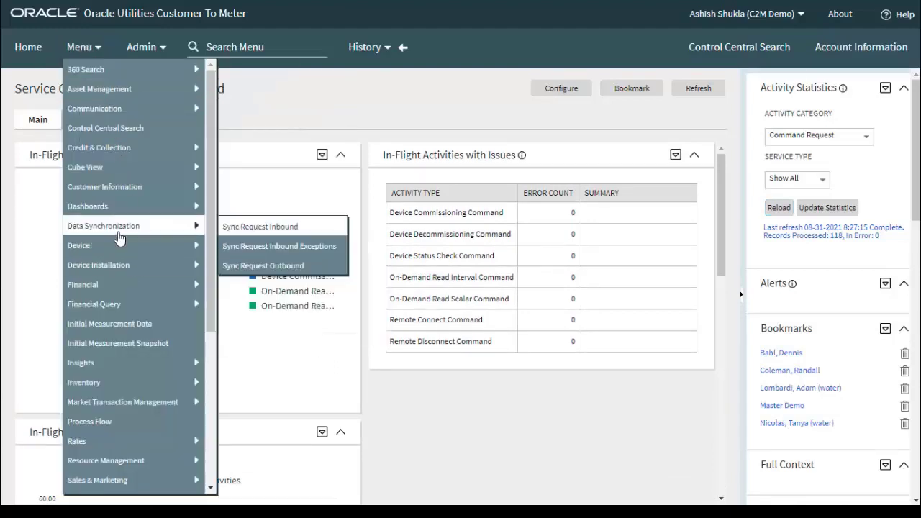
mouse_move(124, 216)
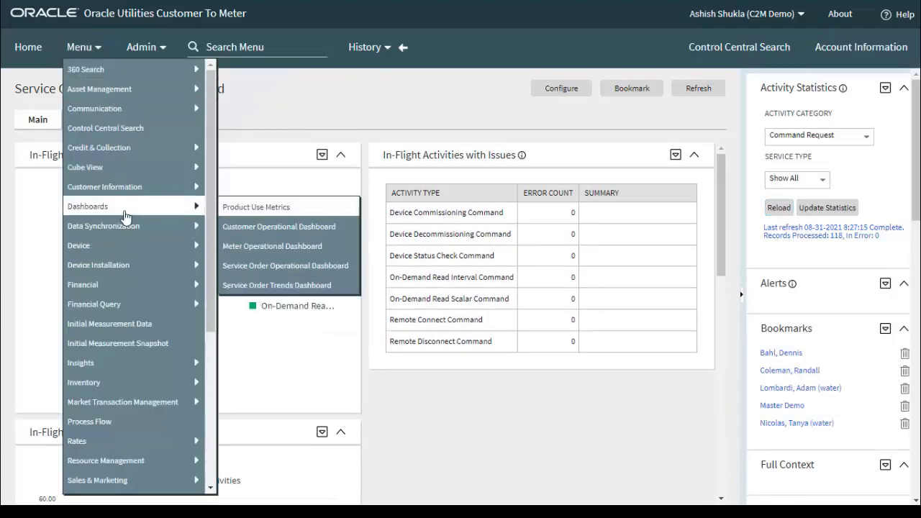
click(264, 285)
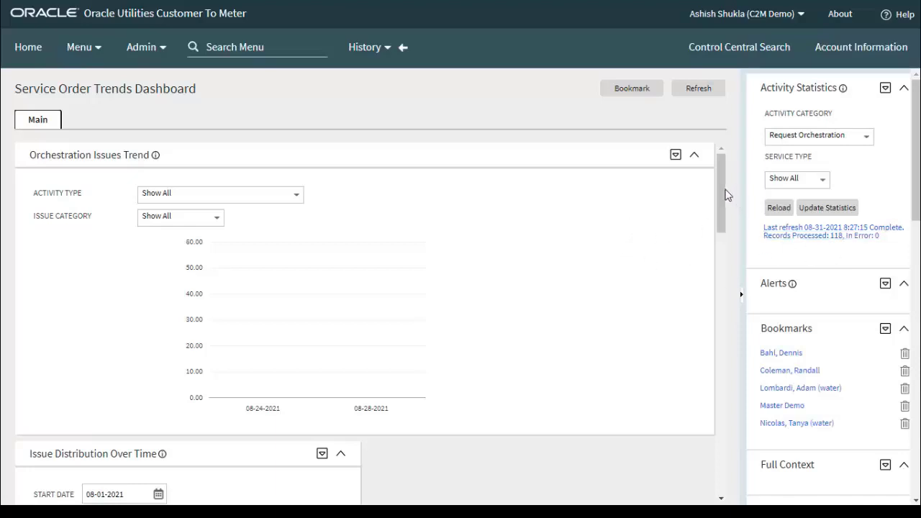
drag(725, 194, 726, 363)
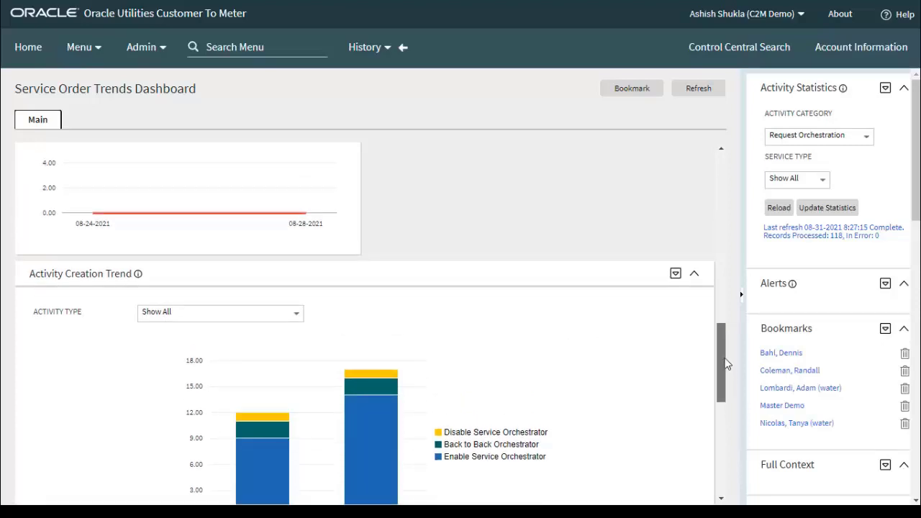
drag(726, 364, 707, 176)
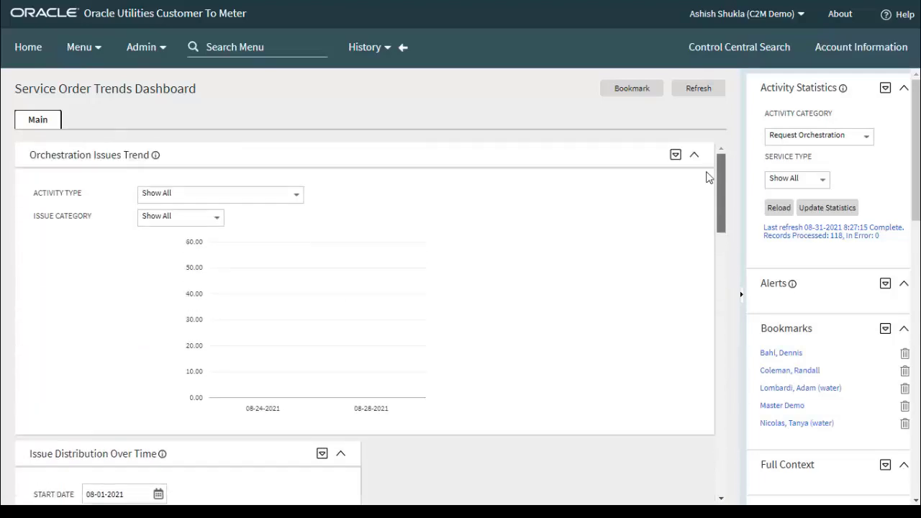
Return to the Service Order Operational Dashboard.
click(83, 48)
mouse_move(122, 239)
mouse_move(123, 205)
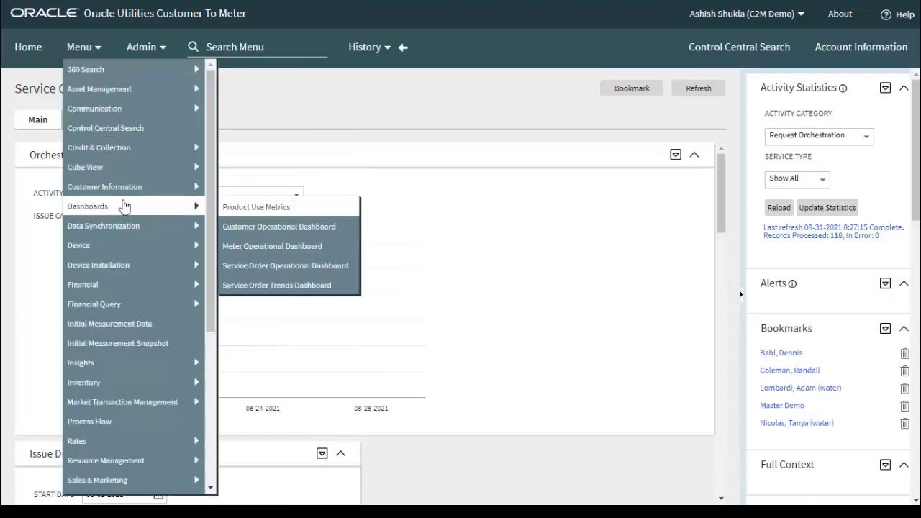
click(304, 265)
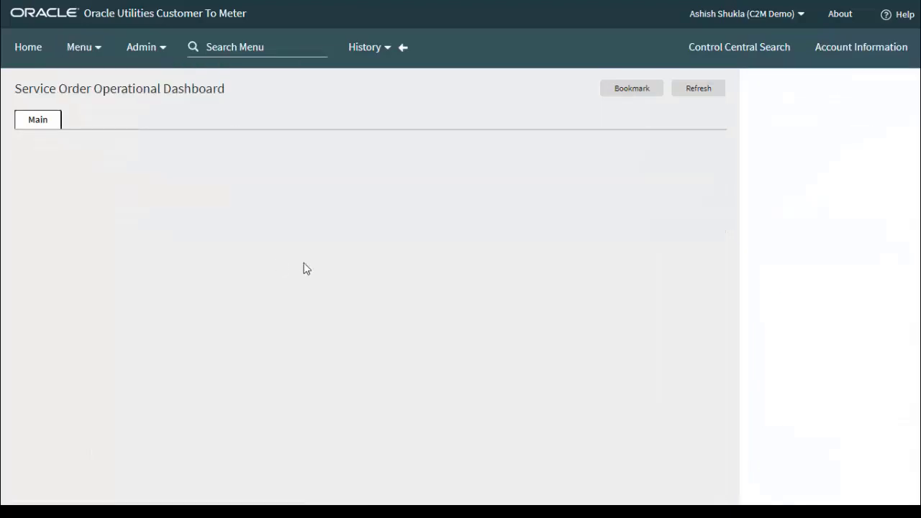